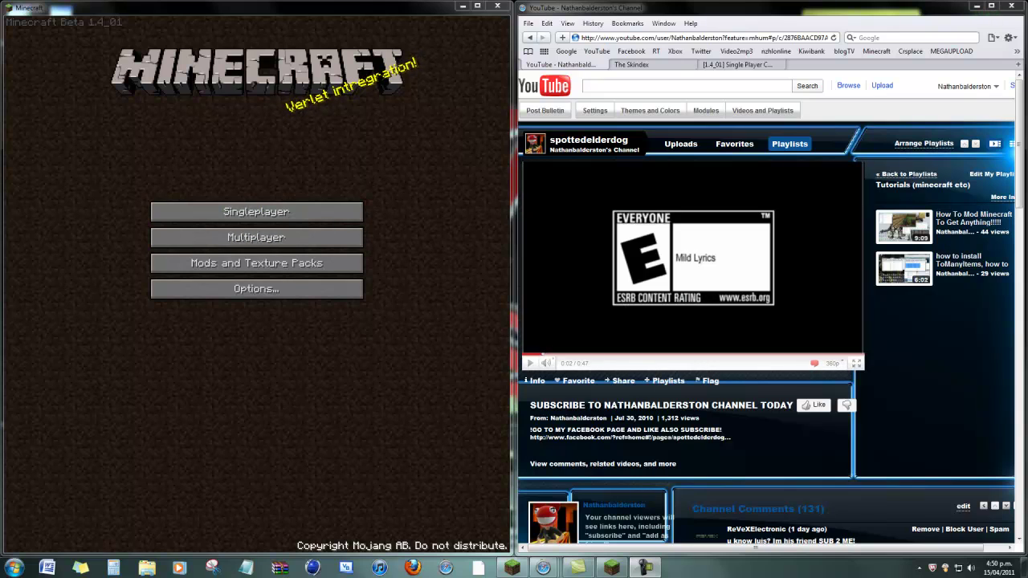
- View the Single Player Commands downloads page and The Skindex page among the open browser pages
key(ctrl+Tab)
key(ctrl+Tab)
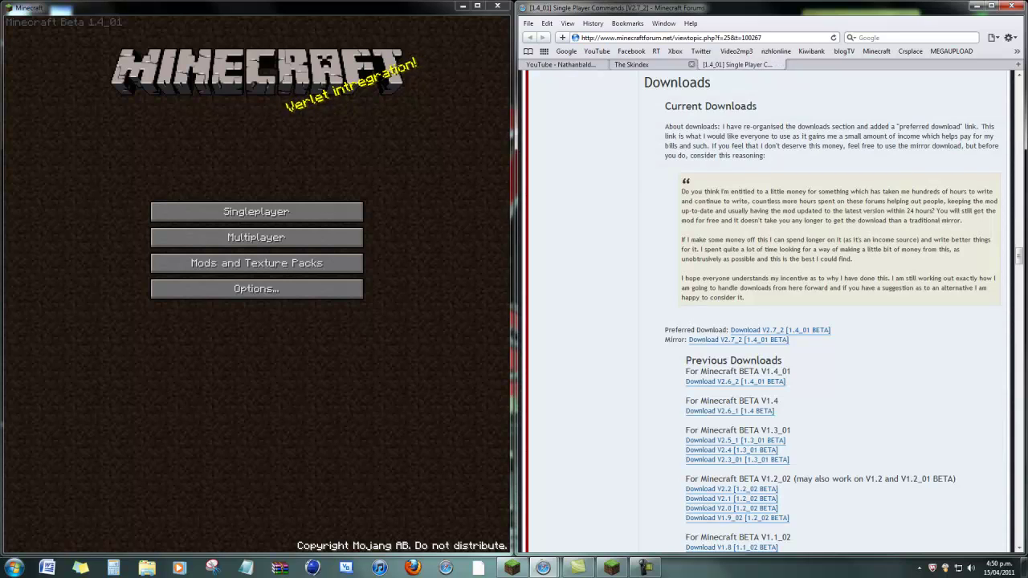
key(ctrl+shift+Tab)
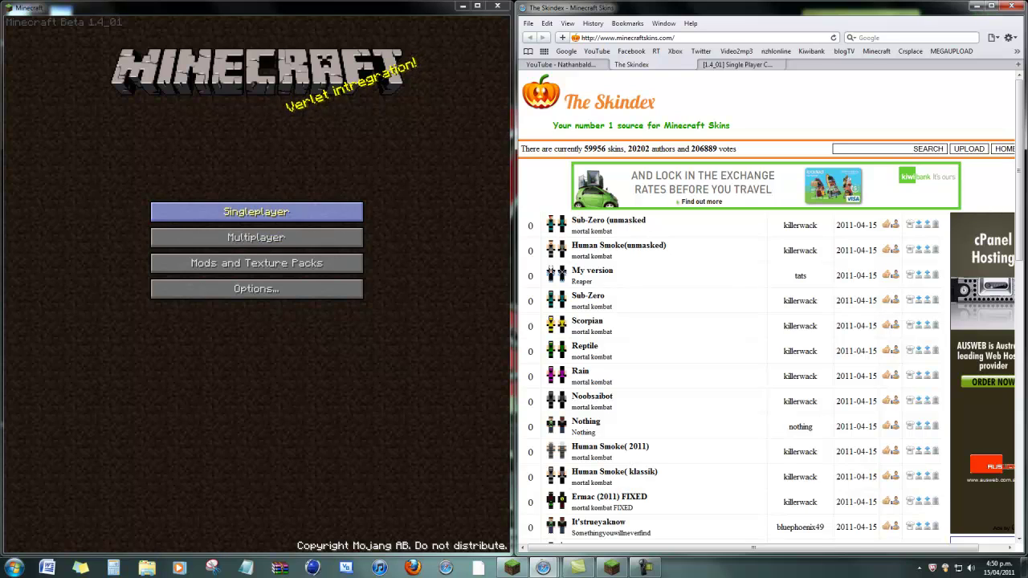
- Load the single-player world FTW, maximize the game window and resume play
click(256, 211)
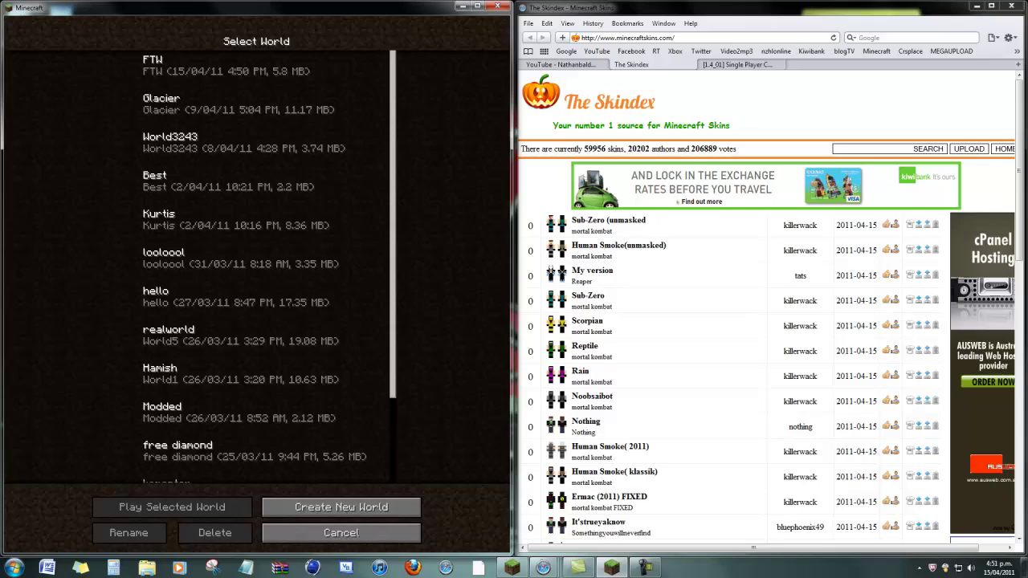
double_click(256, 66)
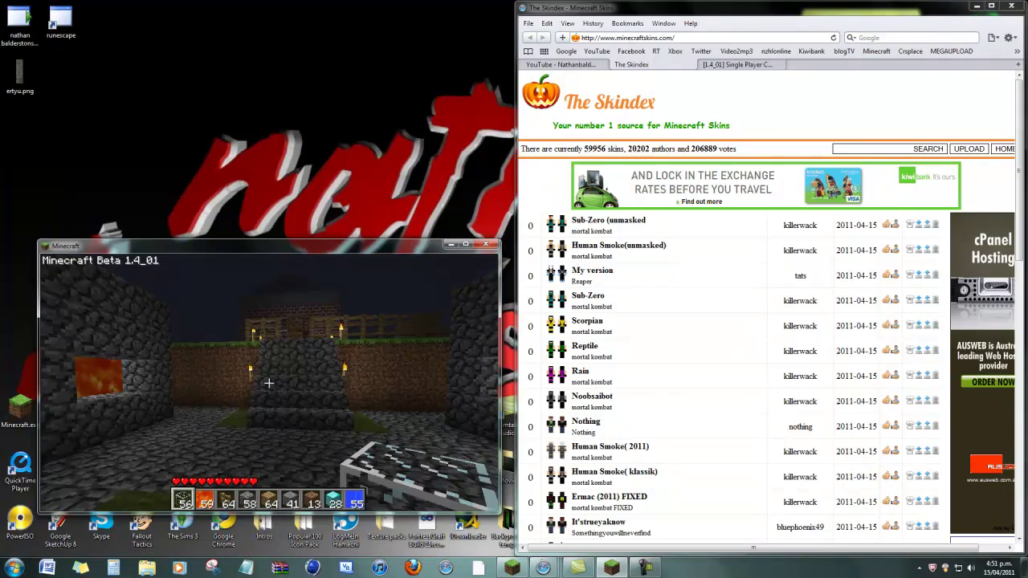
key(Escape)
drag(270, 245, 277, 1)
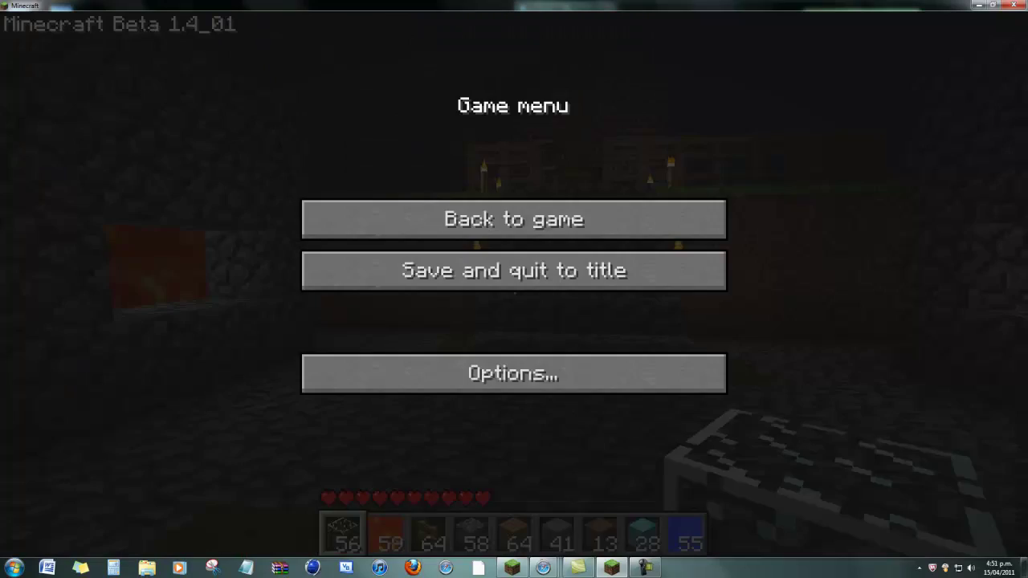
key(Escape)
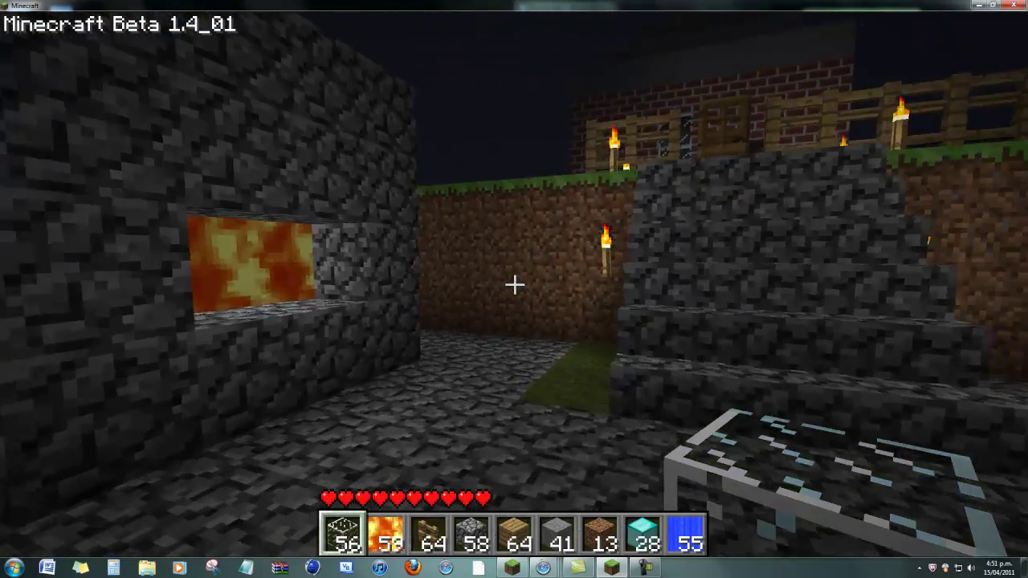
- Walk past the lava windows, brick house and stone stairs to the hedge-lined cobblestone path
key(w)
key(d)
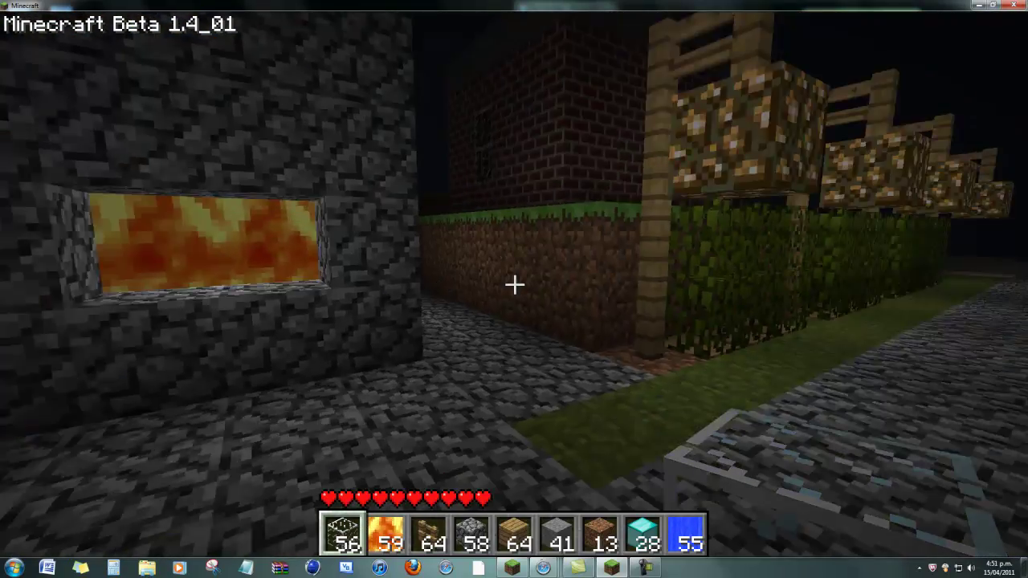
key(w)
key(space)
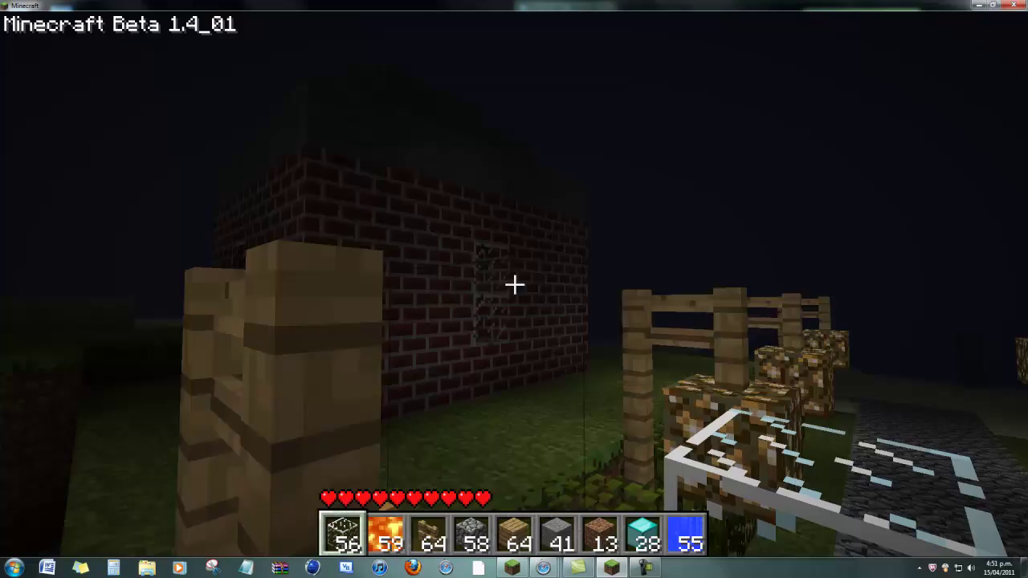
key(w)
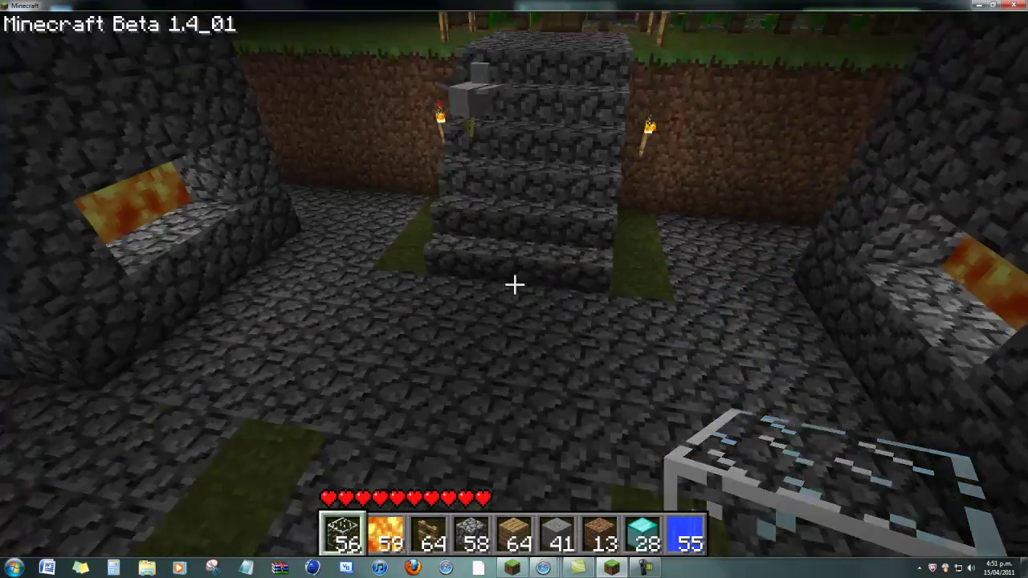
key(w)
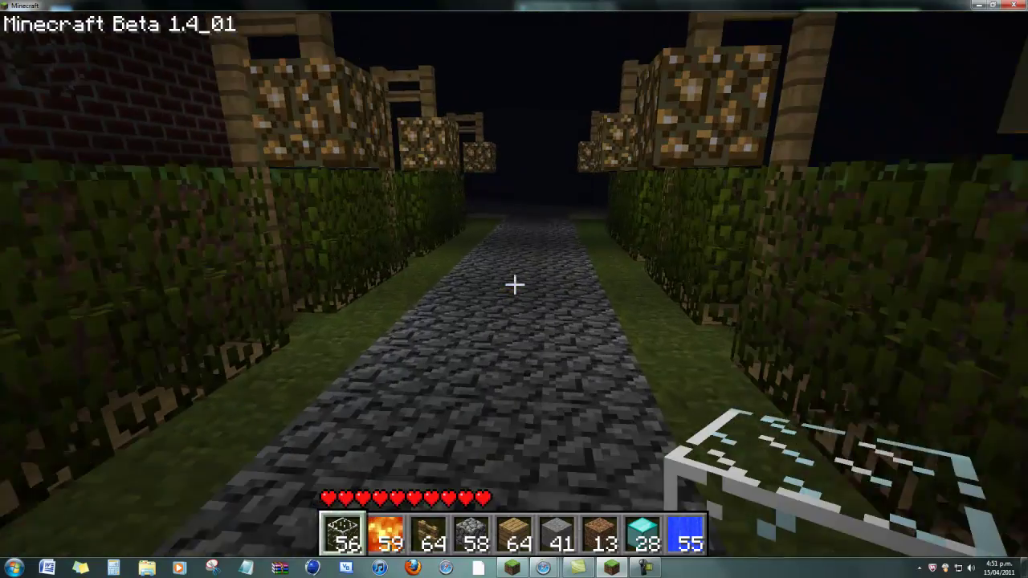
- Run the light command in the chat to brighten the world
key(w)
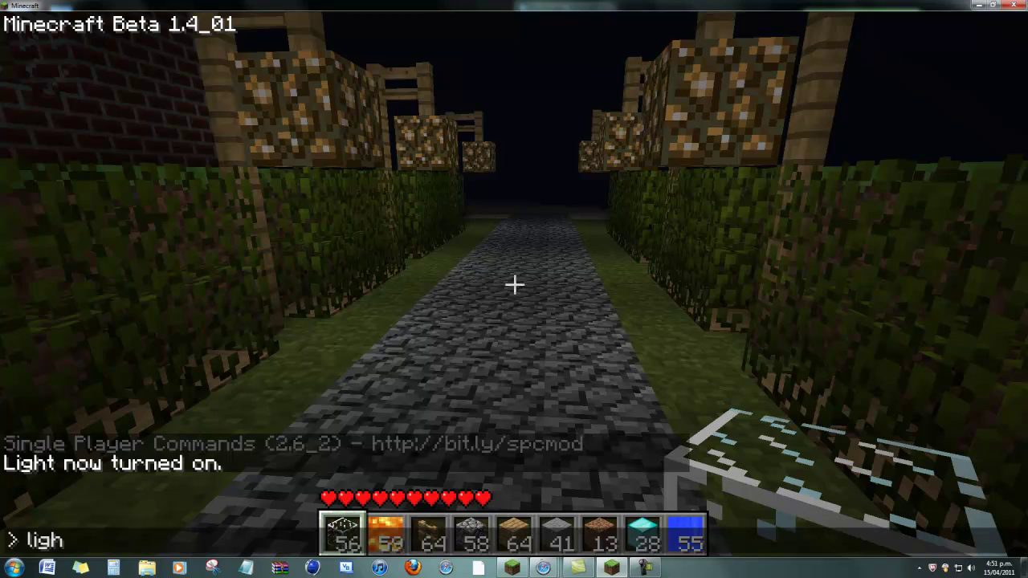
key(Return)
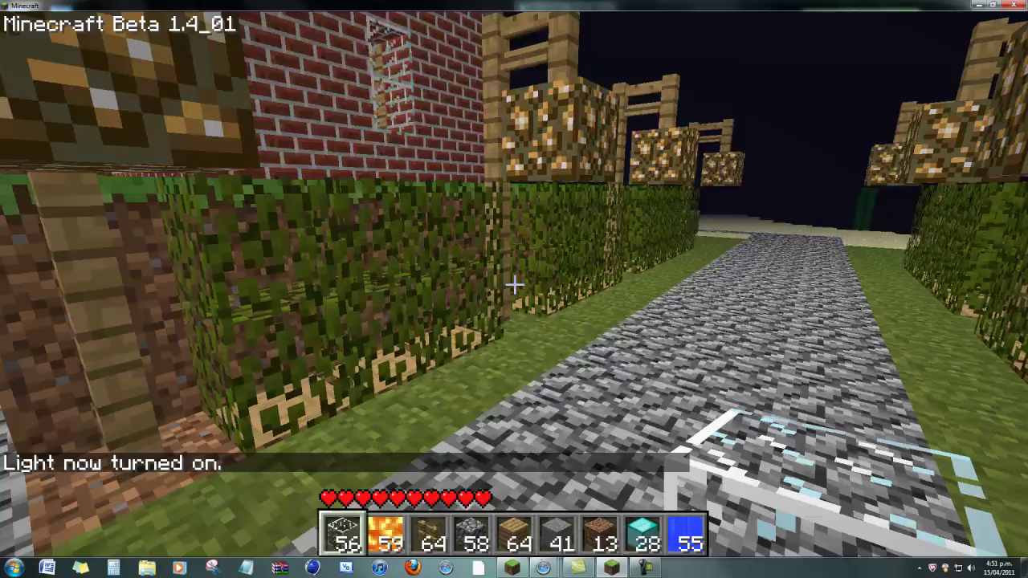
key(space)
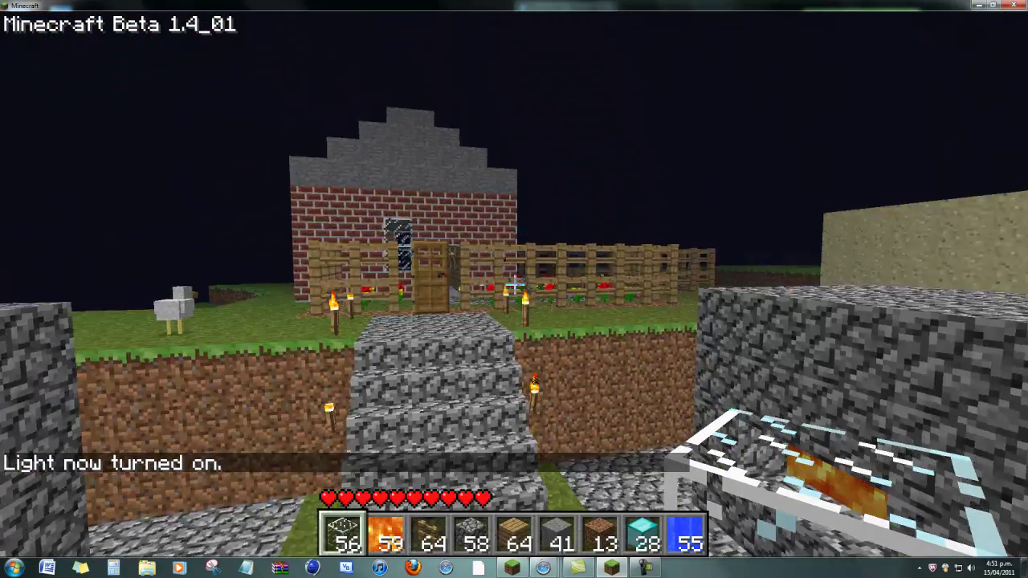
- Turn flying on with a chat command and lift off from the stone stairs
key(space)
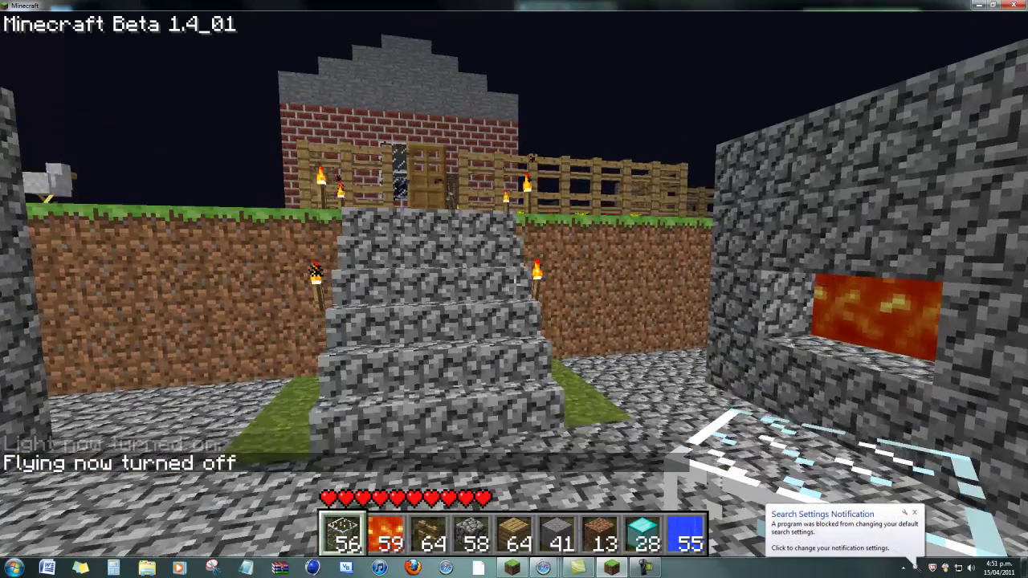
key(t)
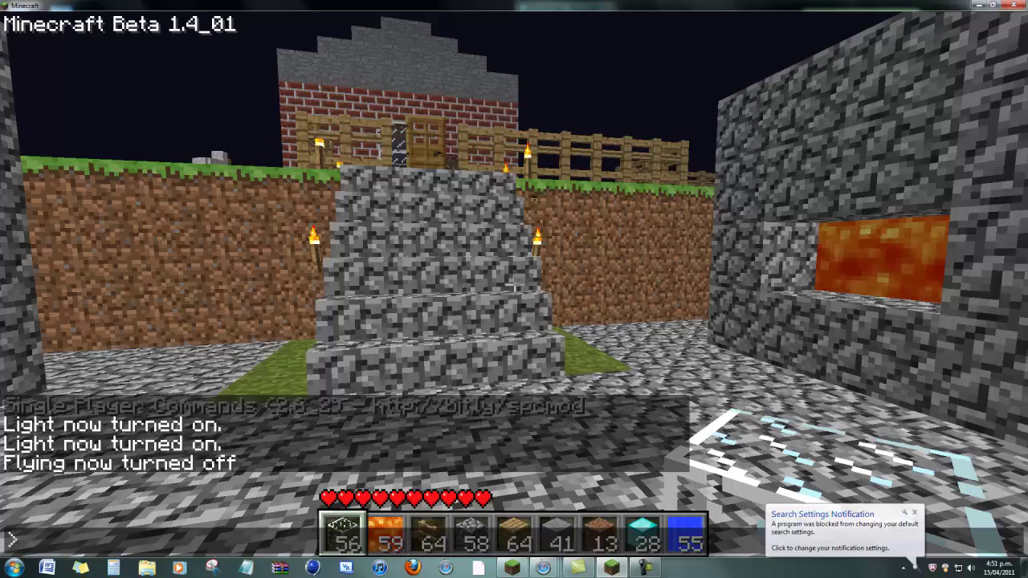
key(Return)
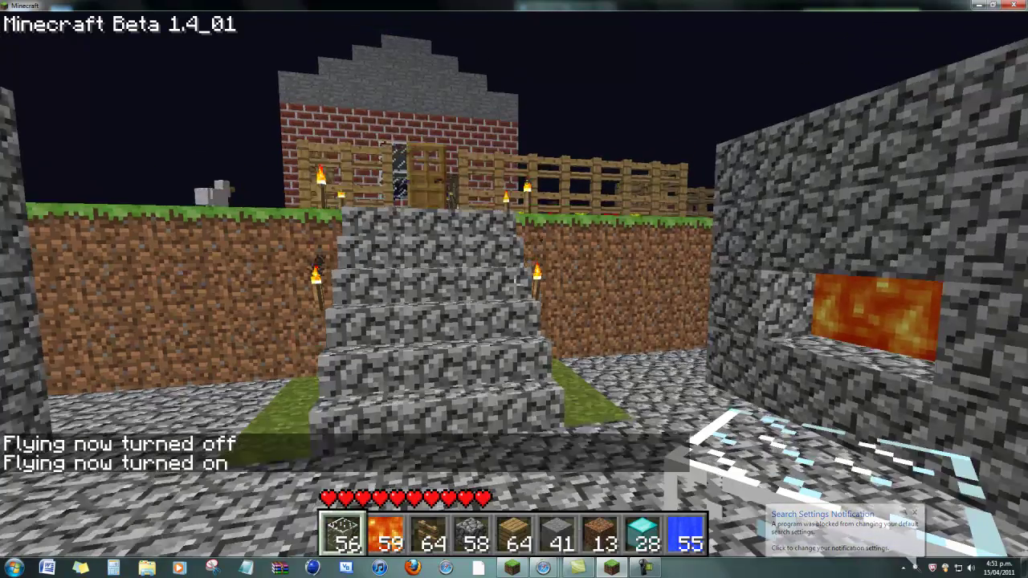
key(space)
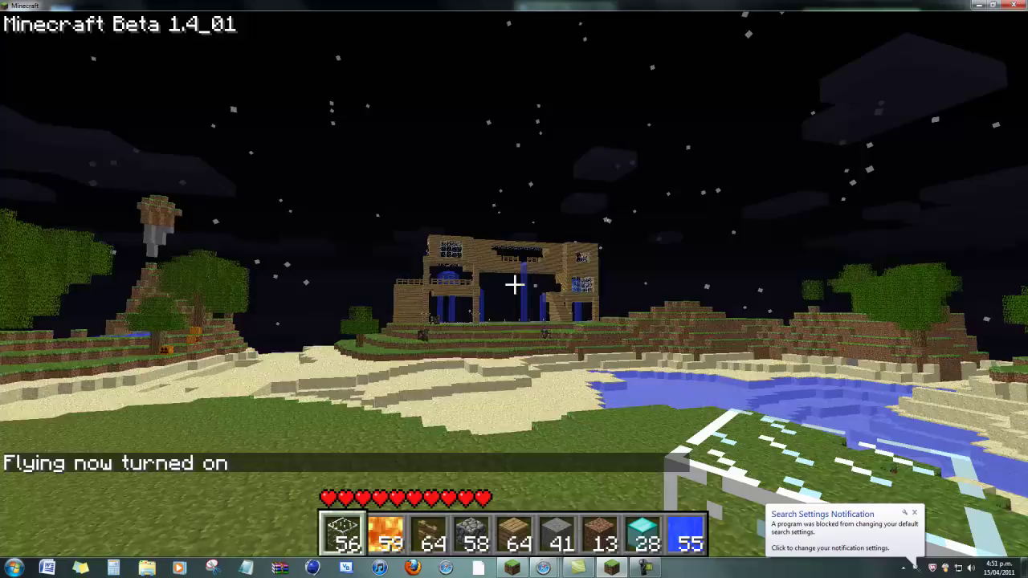
- Fly over the grassland and view the inventory with the TooManyItems item list
key(w)
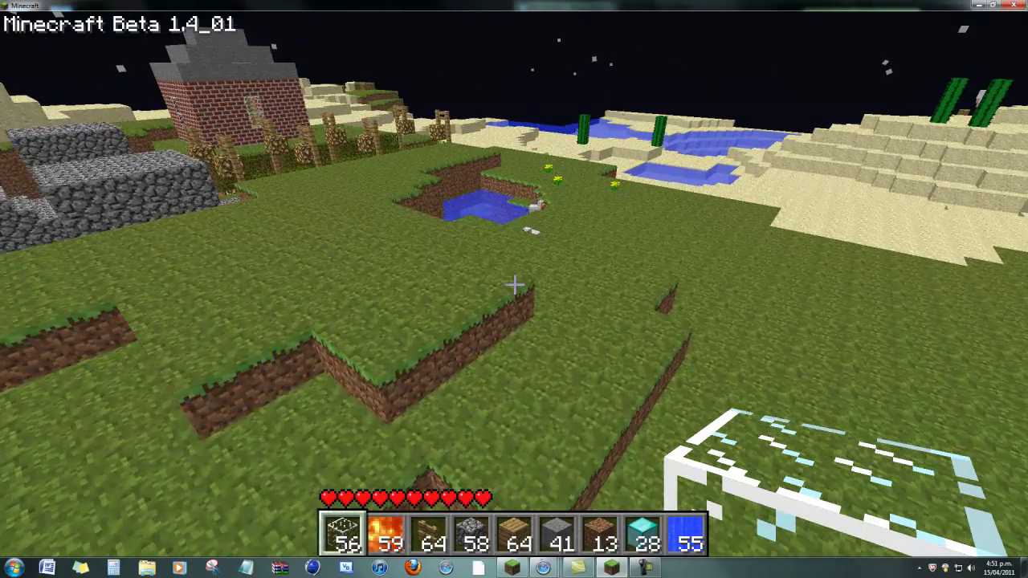
key(e)
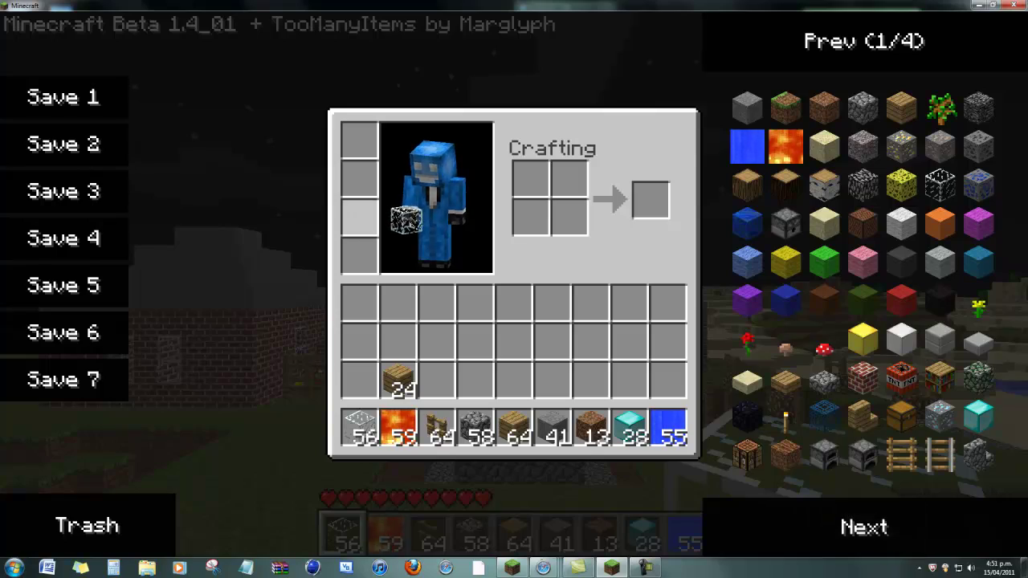
key(e)
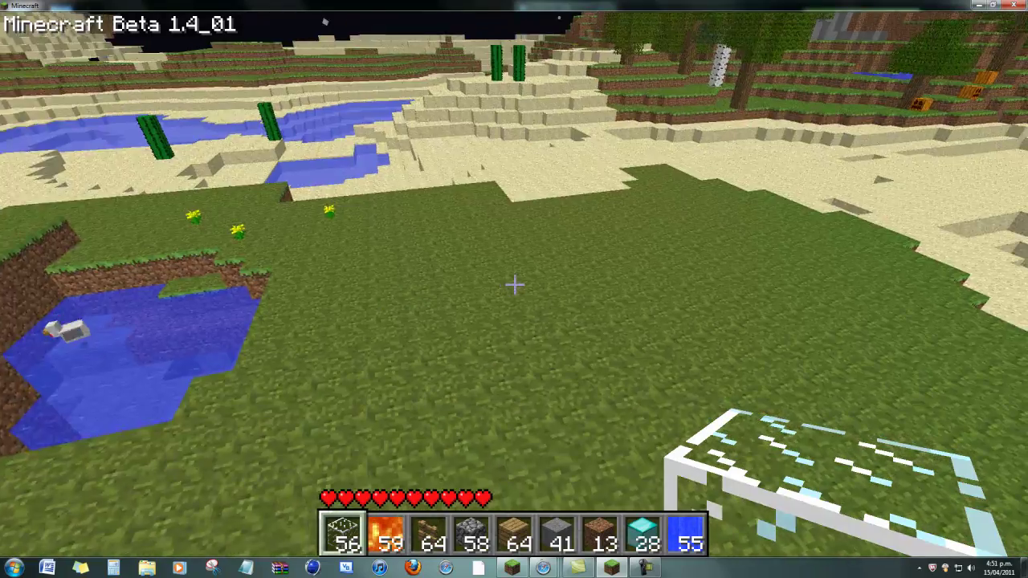
- Save the world, quit to the title screen and dock the game window beside the browser
key(Escape)
click(514, 268)
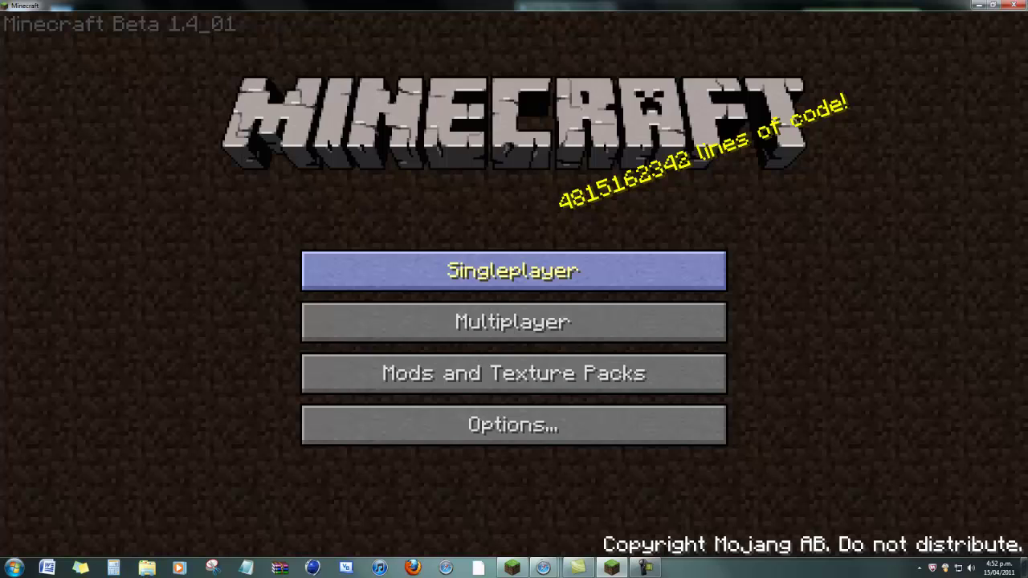
drag(517, 6, 0, 50)
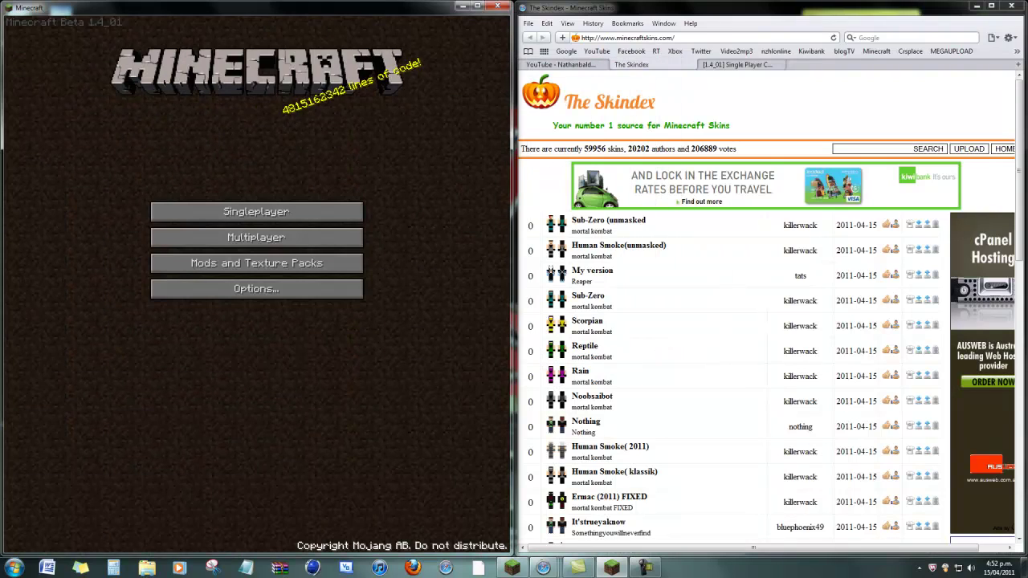
- Show the Single Player Commands downloads page, restore the game window to a smaller size and keep the browser docked
click(737, 65)
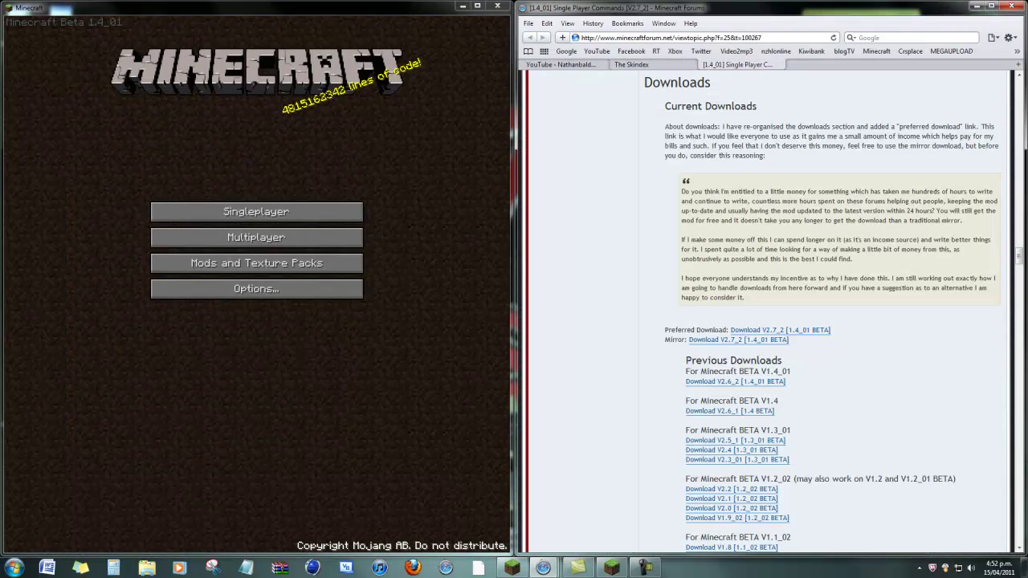
drag(354, 7, 366, 34)
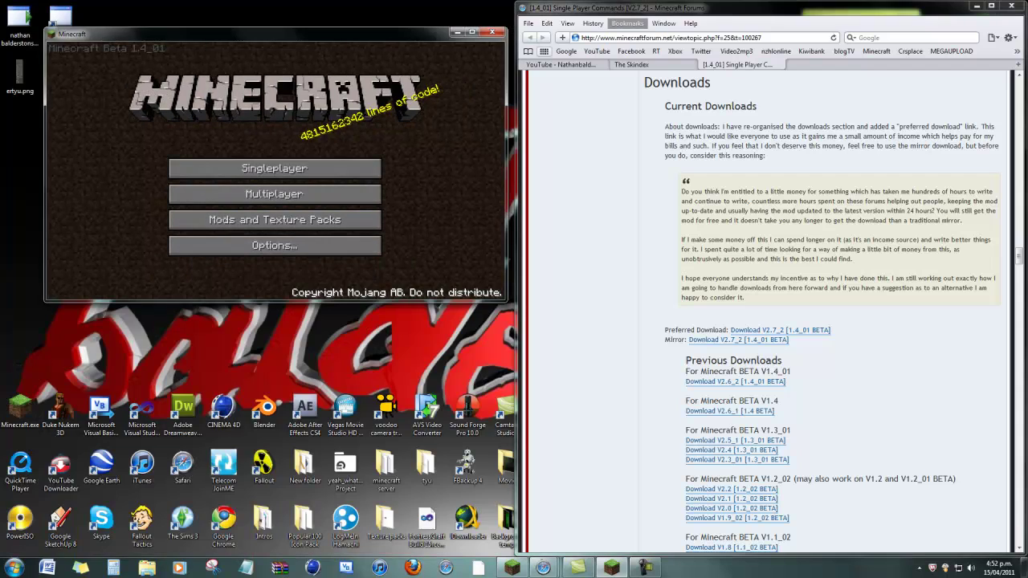
drag(722, 8, 723, 27)
key(super+Right)
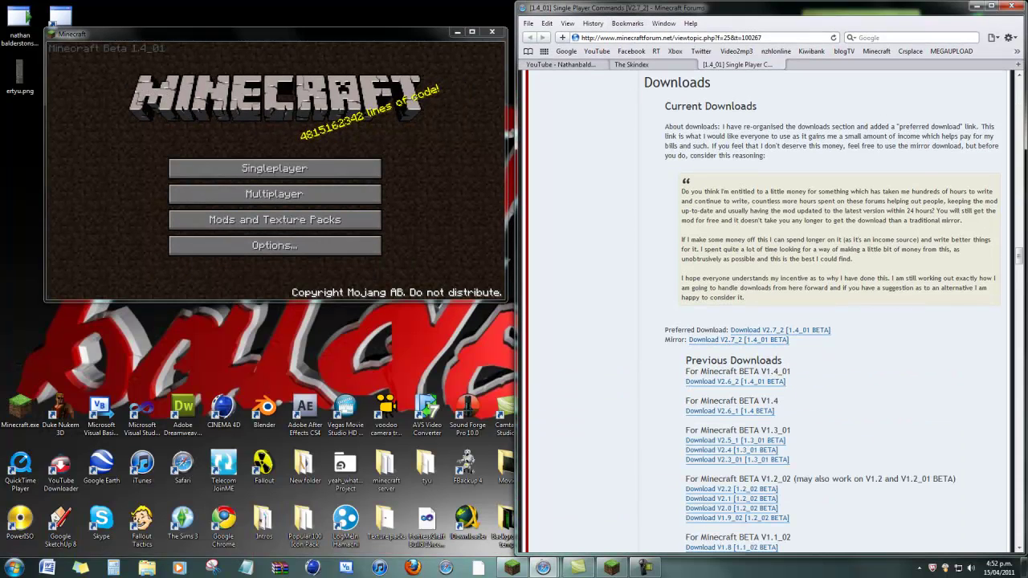
- Download V2.7_2 [1.4_01 BETA] through the preferred link and open SinglePlayerCommands-MC1.4_01v2.7_2.zip to view its files
click(780, 329)
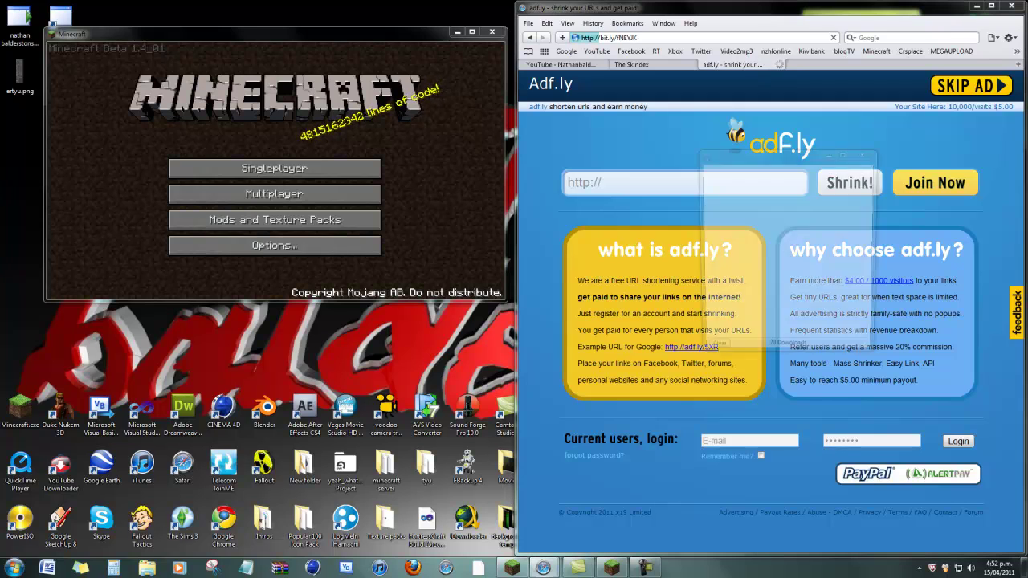
click(826, 287)
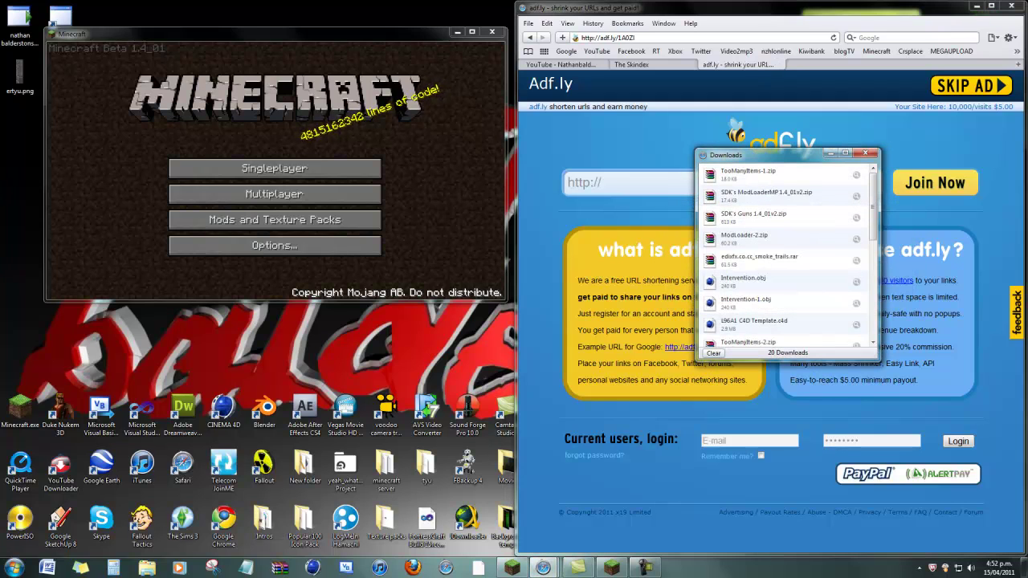
drag(872, 207, 873, 305)
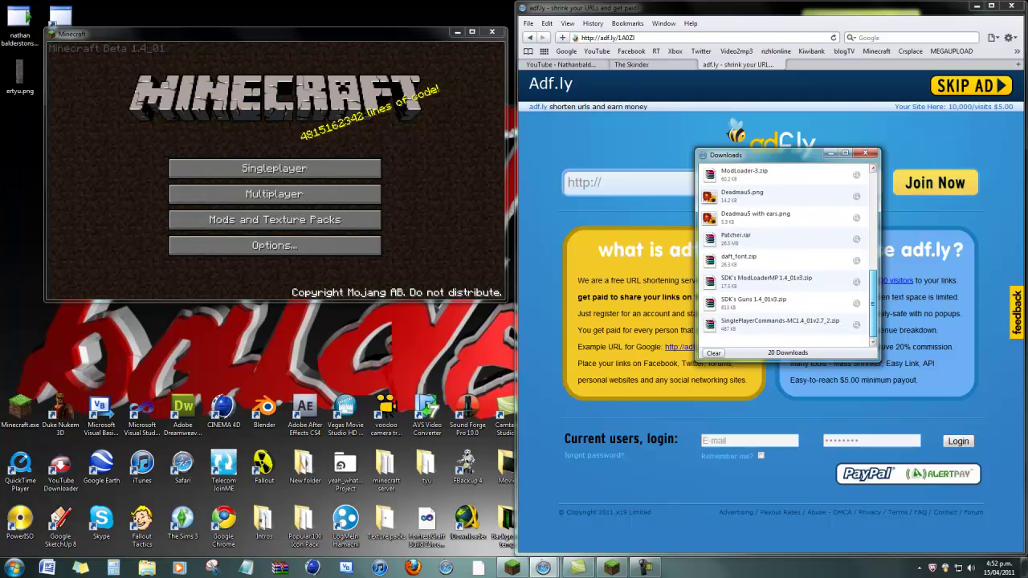
click(779, 325)
double_click(779, 324)
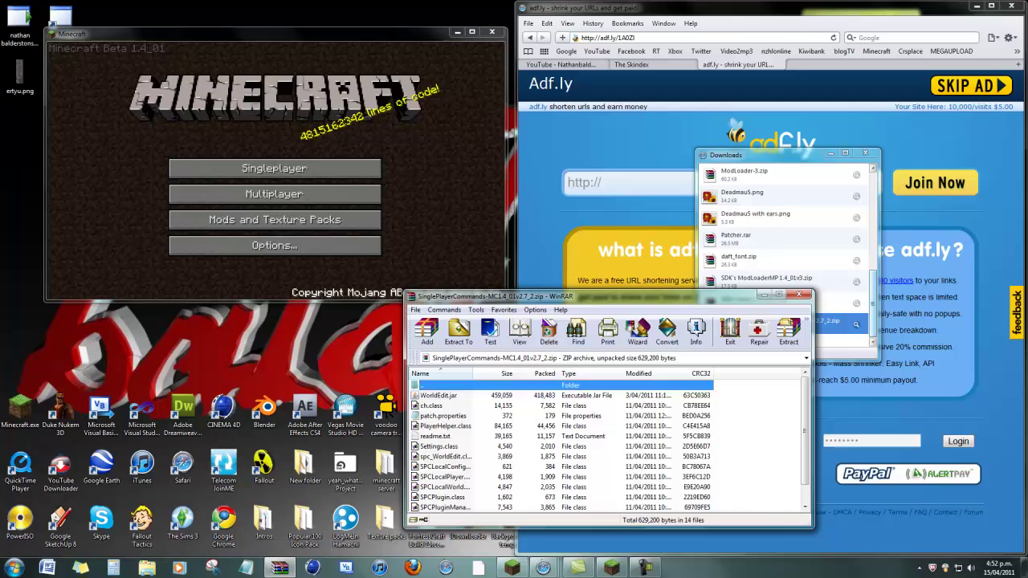
scroll(610, 444, down, 1)
scroll(610, 444, up, 1)
- Search for Run, use it to open %appdata%, and open the .minecraft folder there
key(super)
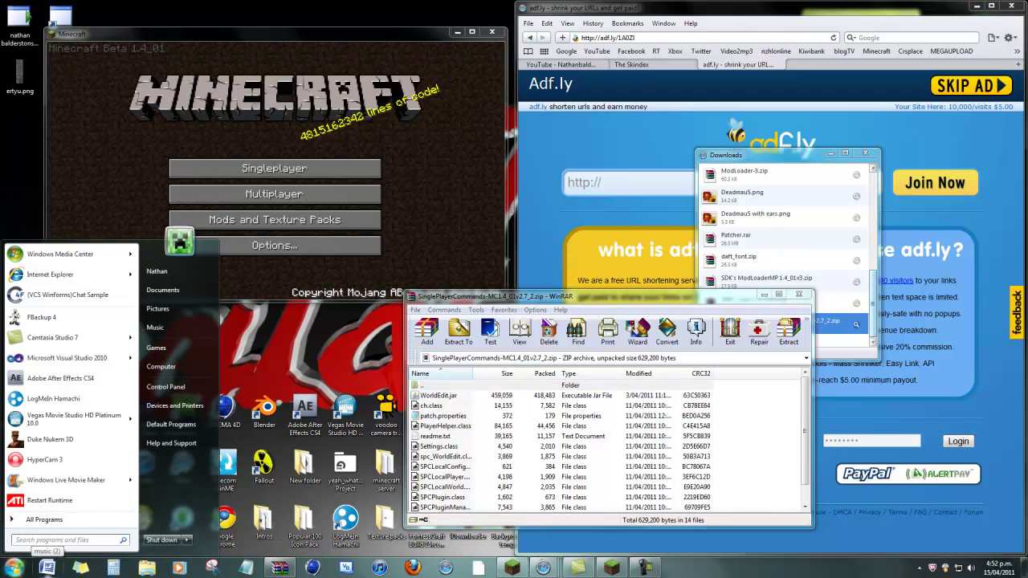
text(ty)
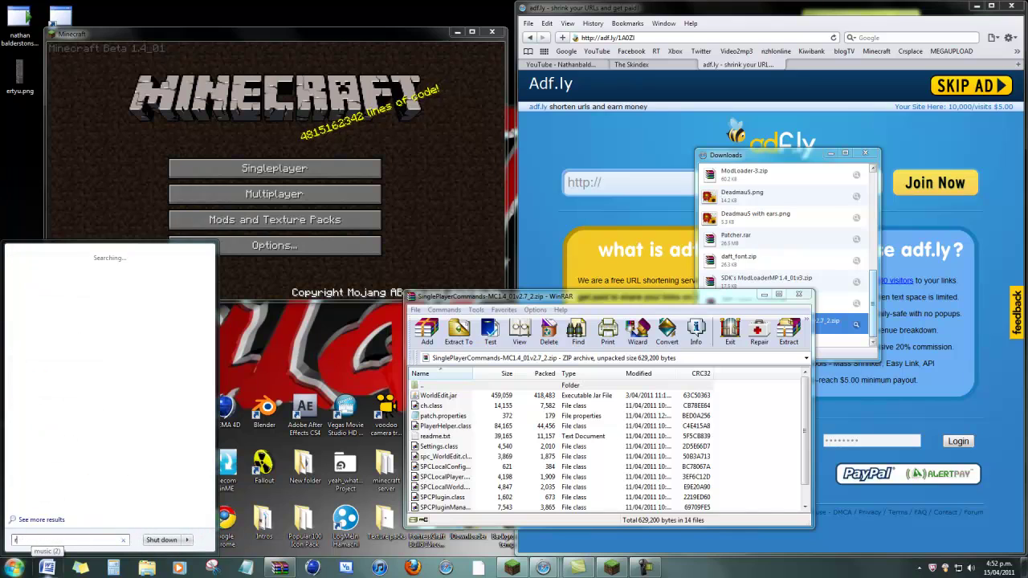
text(u.pn)
key(Down)
key(Down)
key(Down)
key(Up)
key(Up)
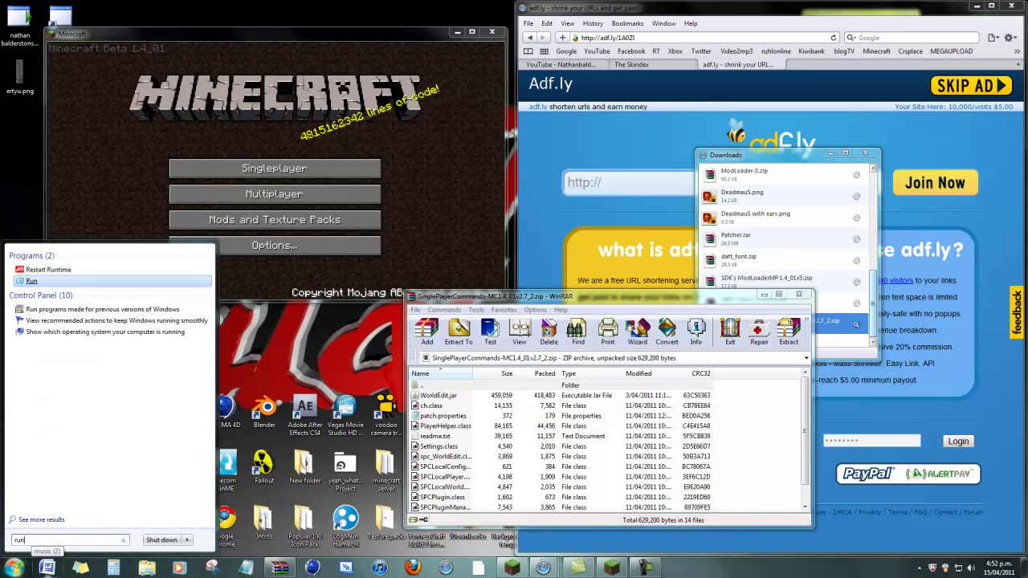
key(Return)
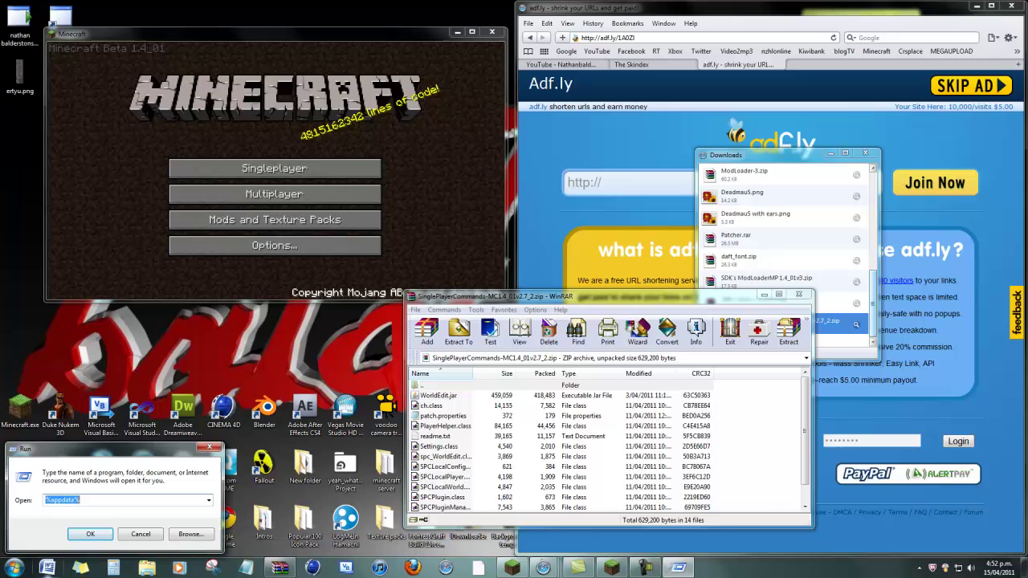
key(Return)
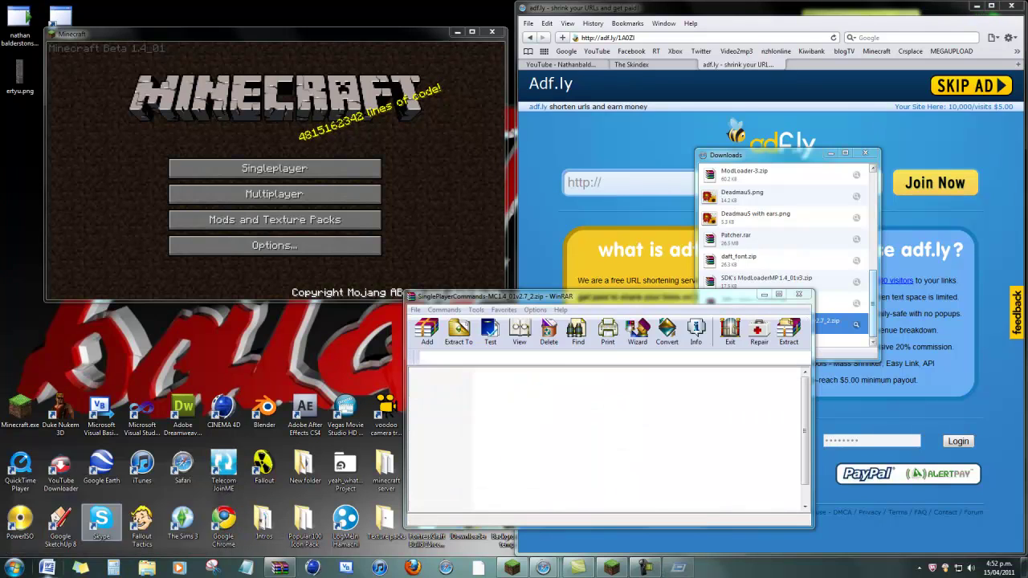
double_click(558, 188)
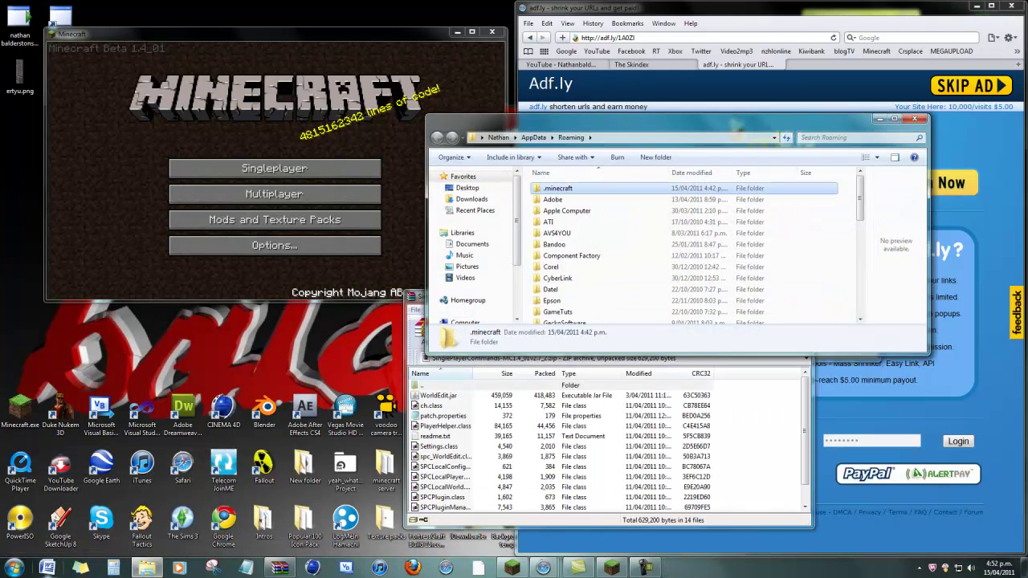
- Open the bin folder inside .minecraft and try to move WorldEdit.jar from the mod archive into it
key(Down)
key(Return)
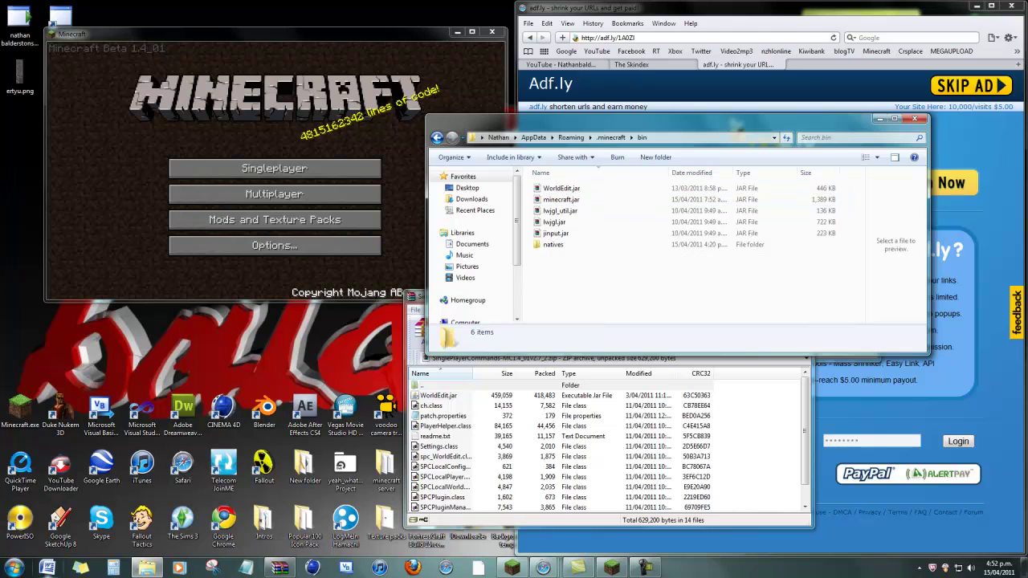
click(438, 396)
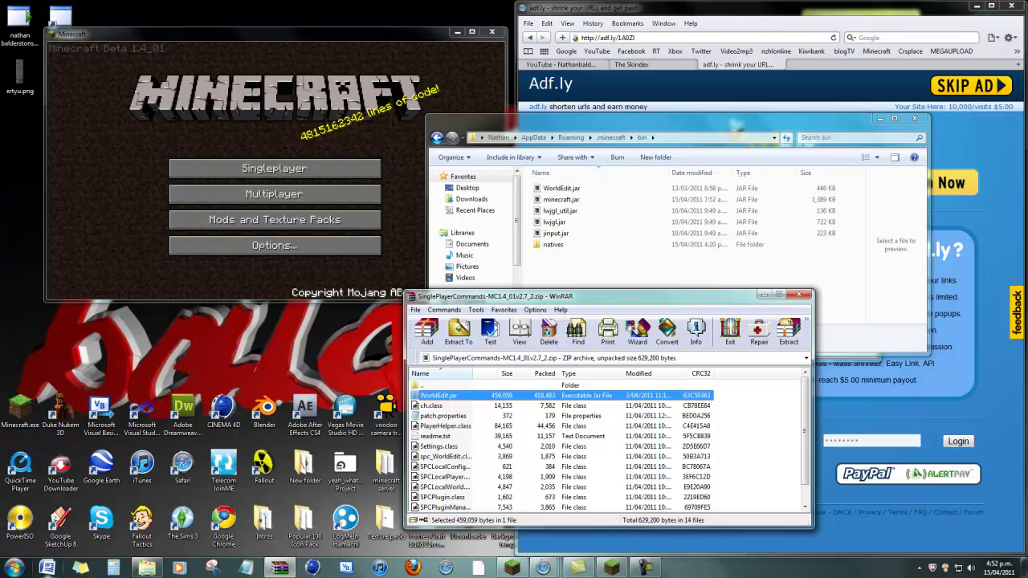
drag(438, 396, 593, 268)
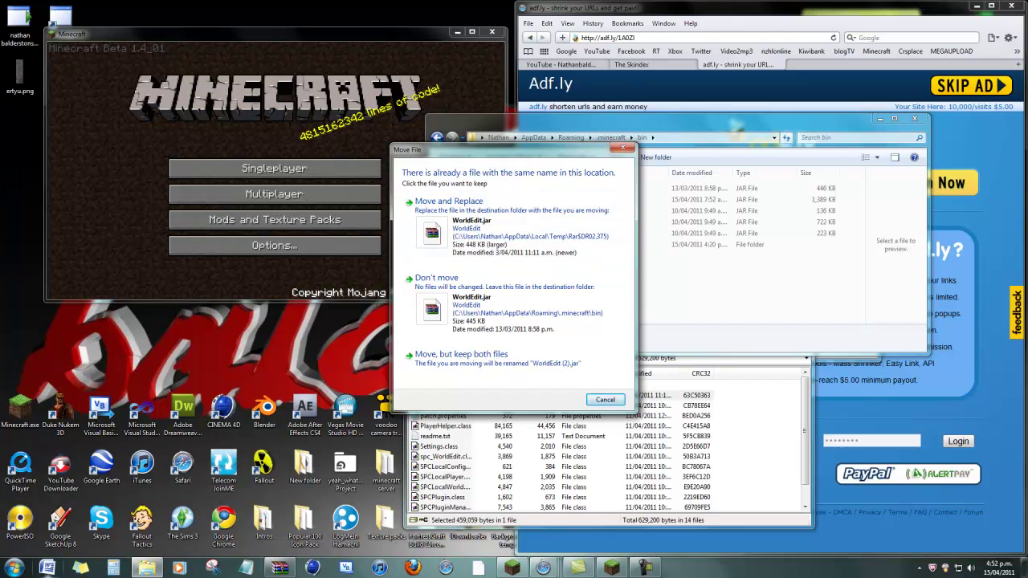
click(622, 148)
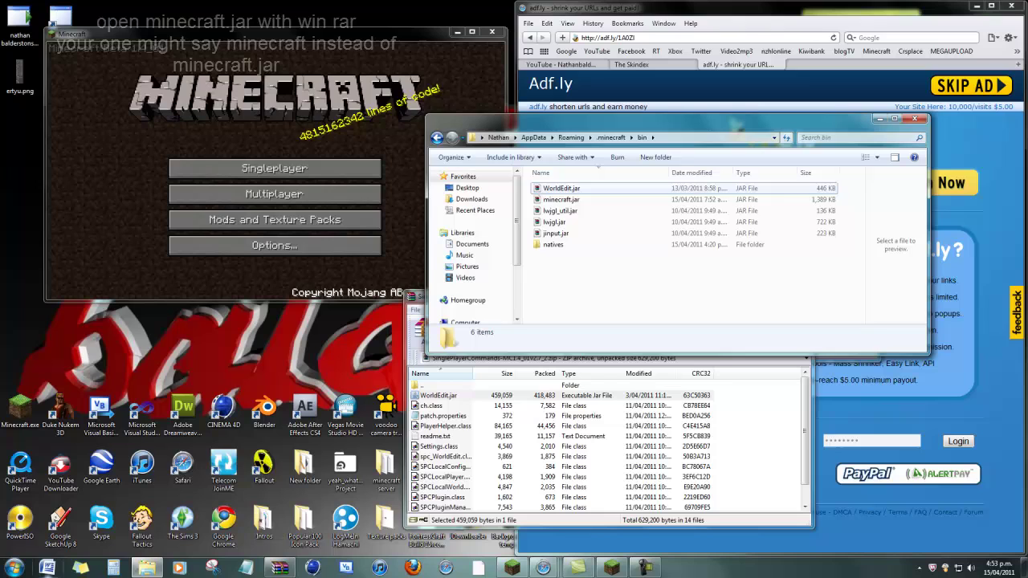
- Open minecraft.jar from the bin folder in WinRAR and place its window beside the mod archive
double_click(561, 199)
key(Return)
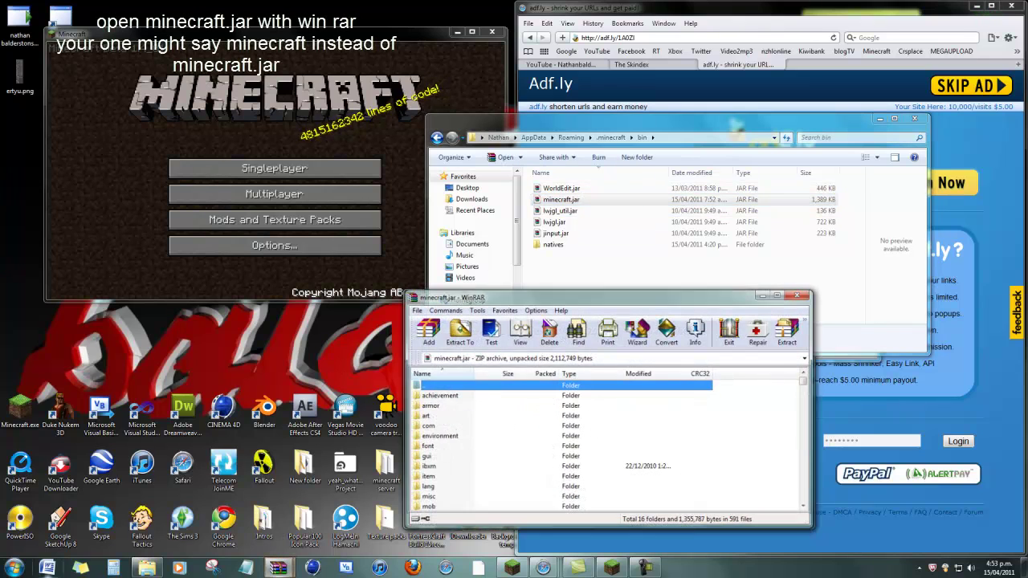
drag(449, 297, 713, 260)
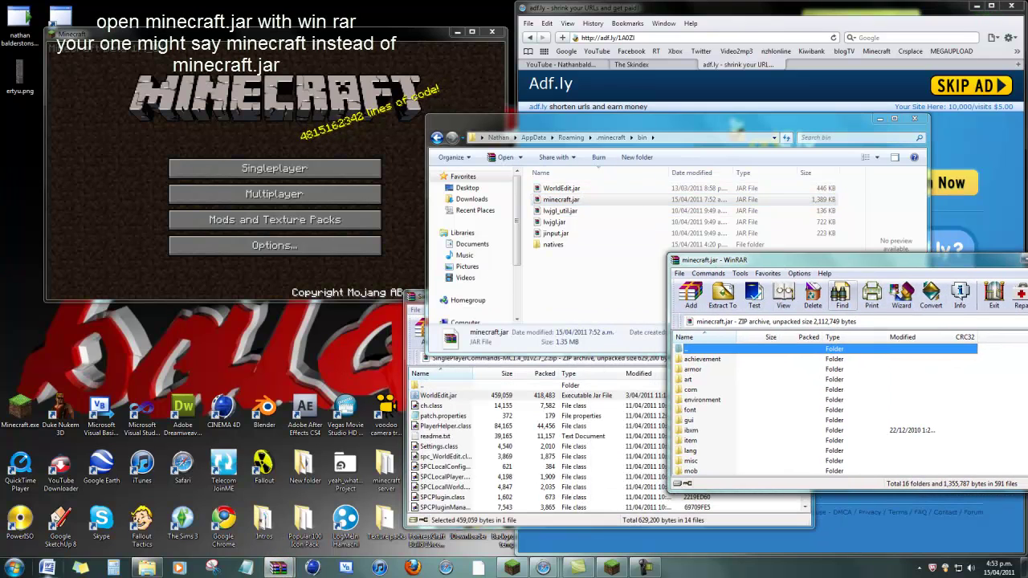
- Try to add all the mod archive's files except WorldEdit.jar to minecraft.jar
click(439, 395)
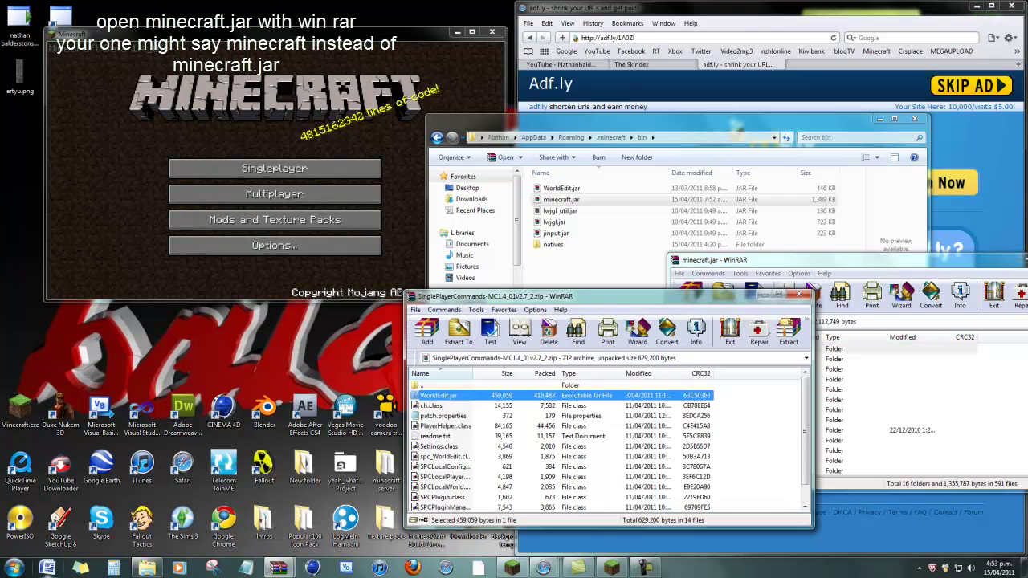
drag(732, 394, 618, 512)
drag(714, 512, 715, 512)
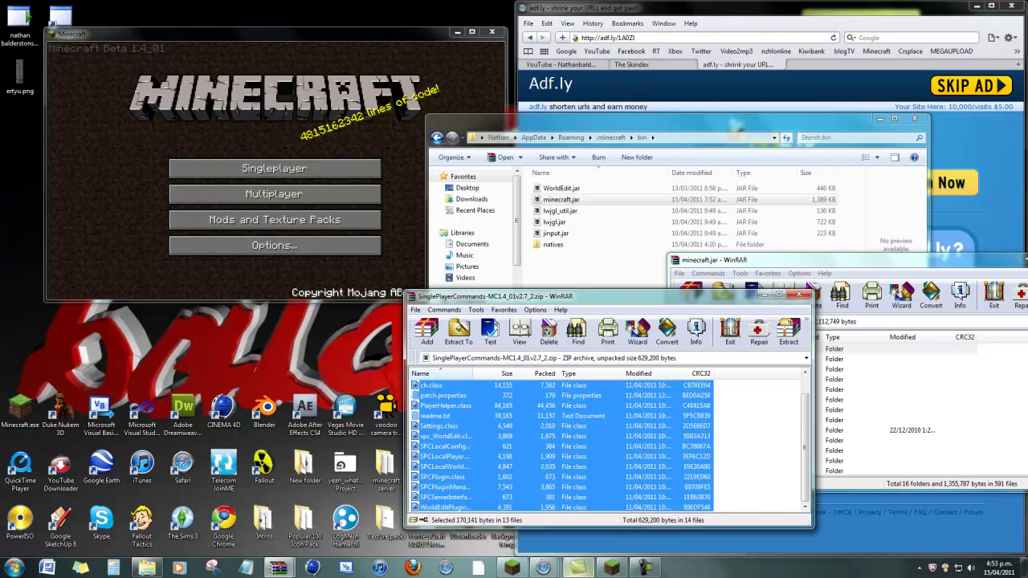
drag(574, 486, 896, 426)
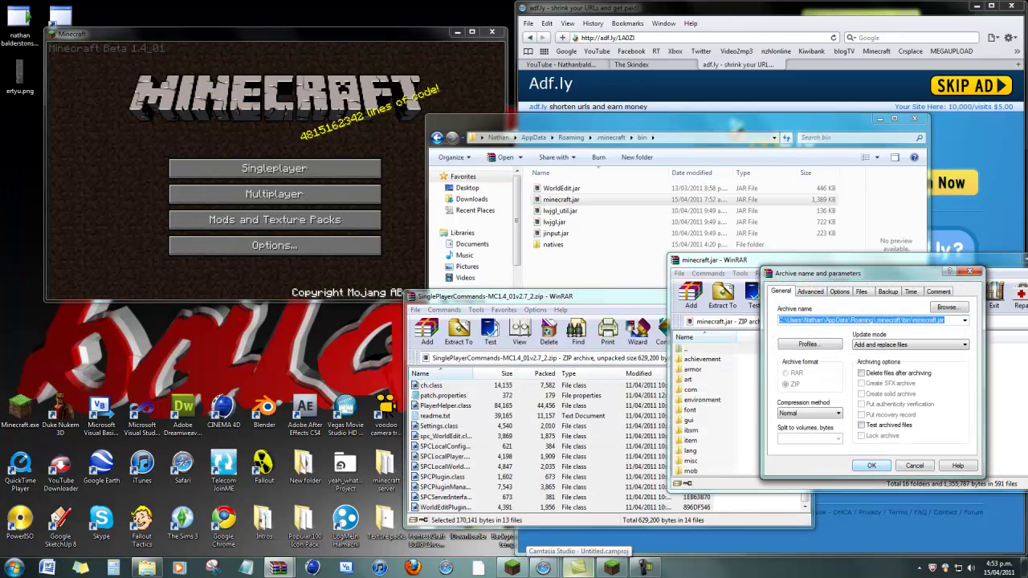
click(969, 272)
- Close the minecraft.jar archive, the Minecraft game and the SinglePlayerCommands archive
drag(955, 260, 819, 261)
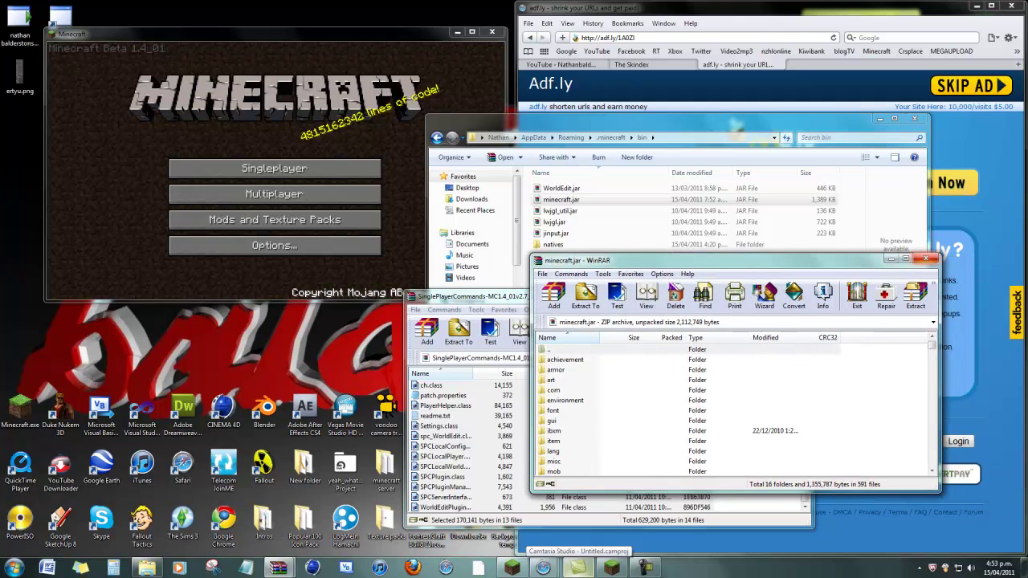
click(926, 258)
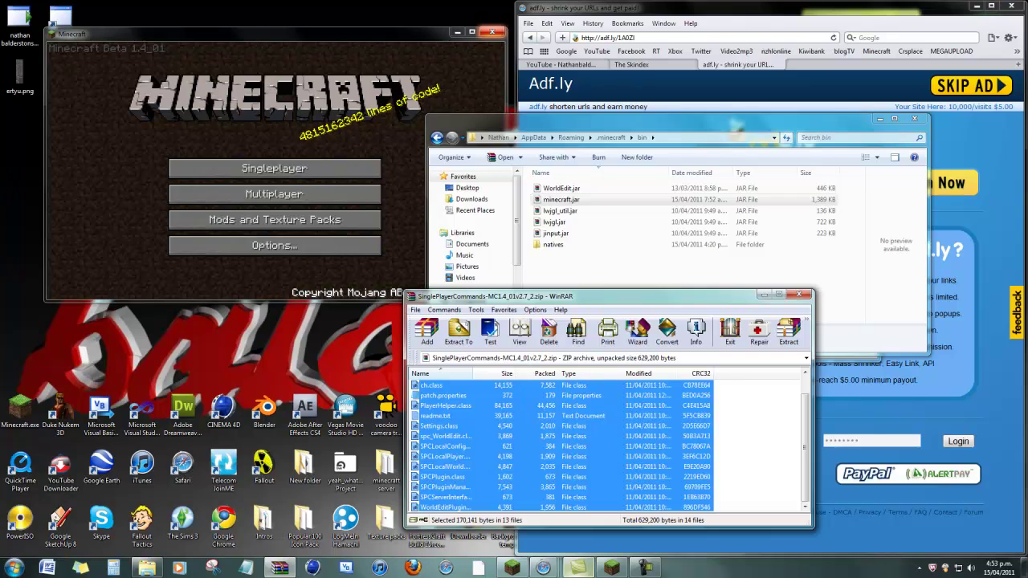
click(492, 32)
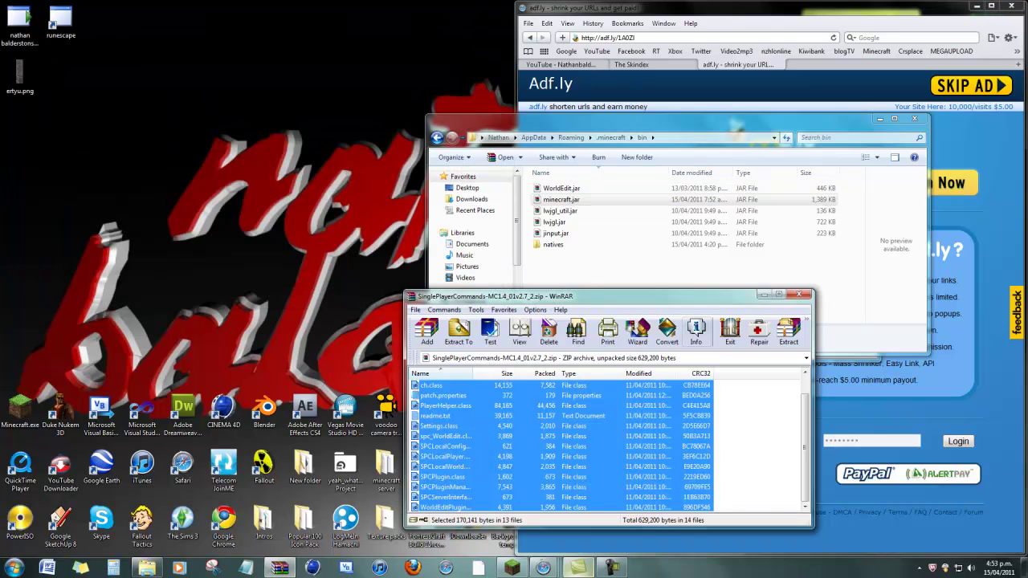
click(799, 295)
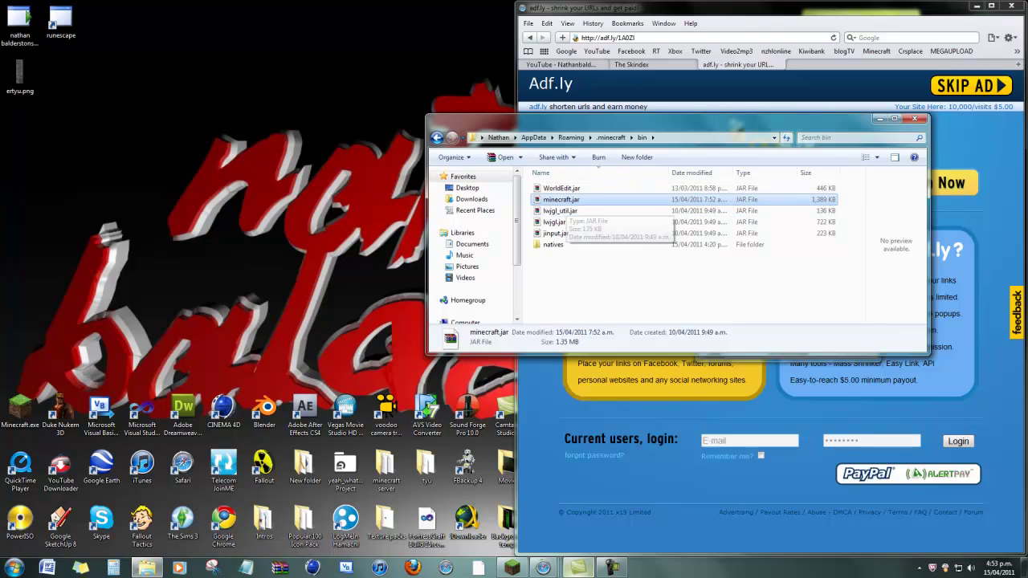
- View the contents of minecraft.jar in the bin folder once more and close both the archive and the folder window
key(F2)
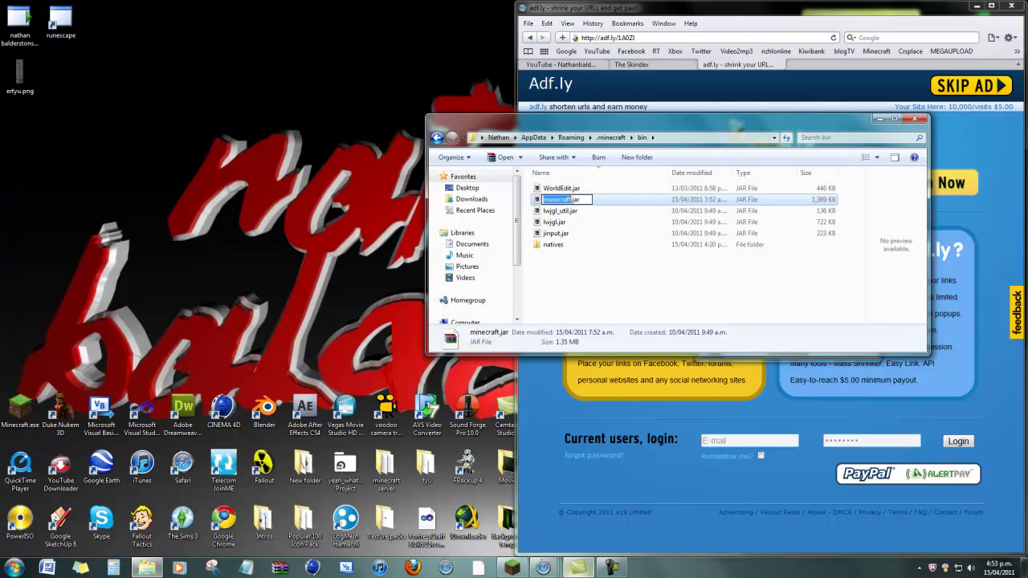
click(562, 188)
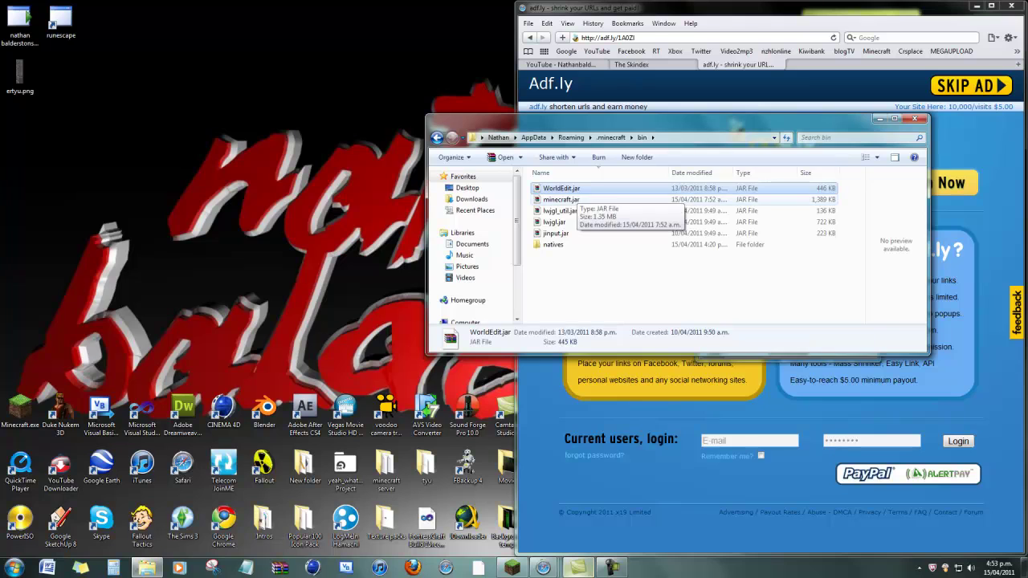
double_click(561, 199)
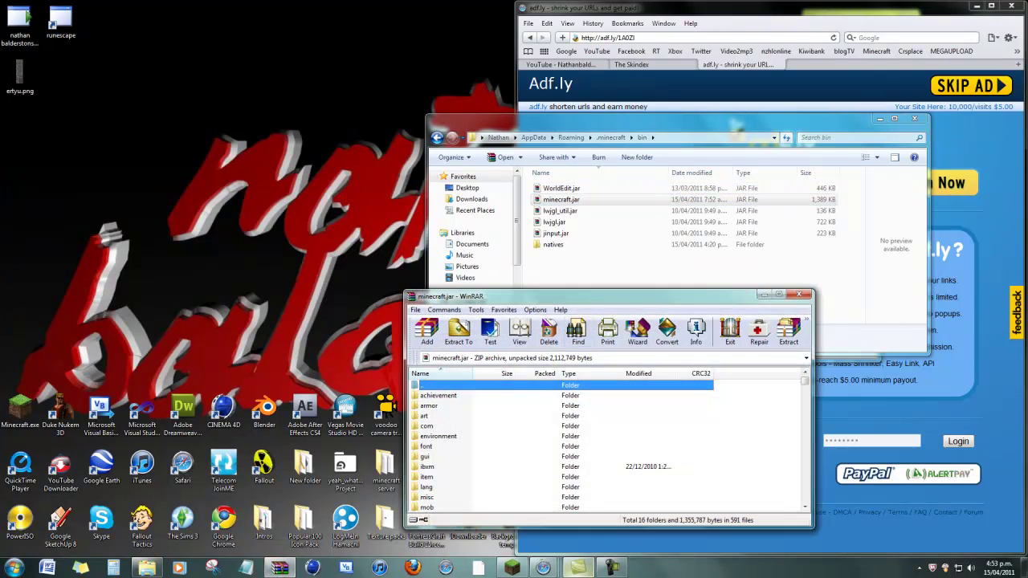
click(799, 294)
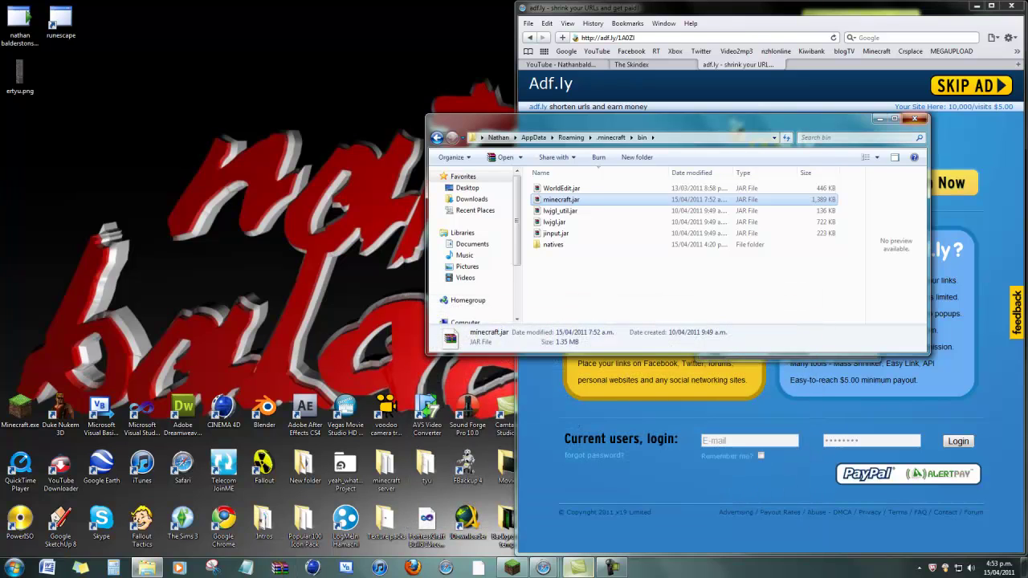
click(915, 118)
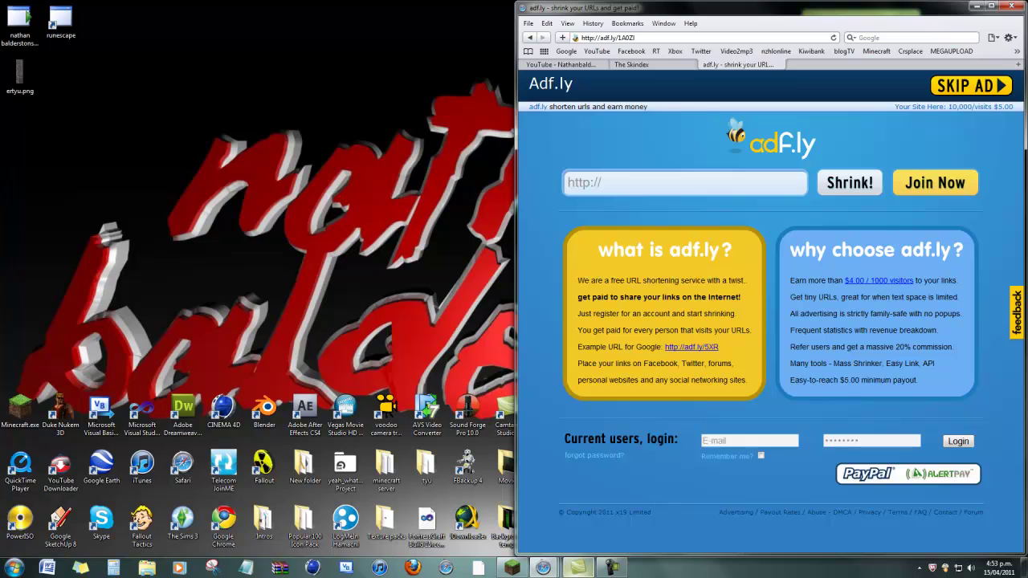
- Switch to The Skindex page, look through the skin list and search for "daft punk"
click(632, 65)
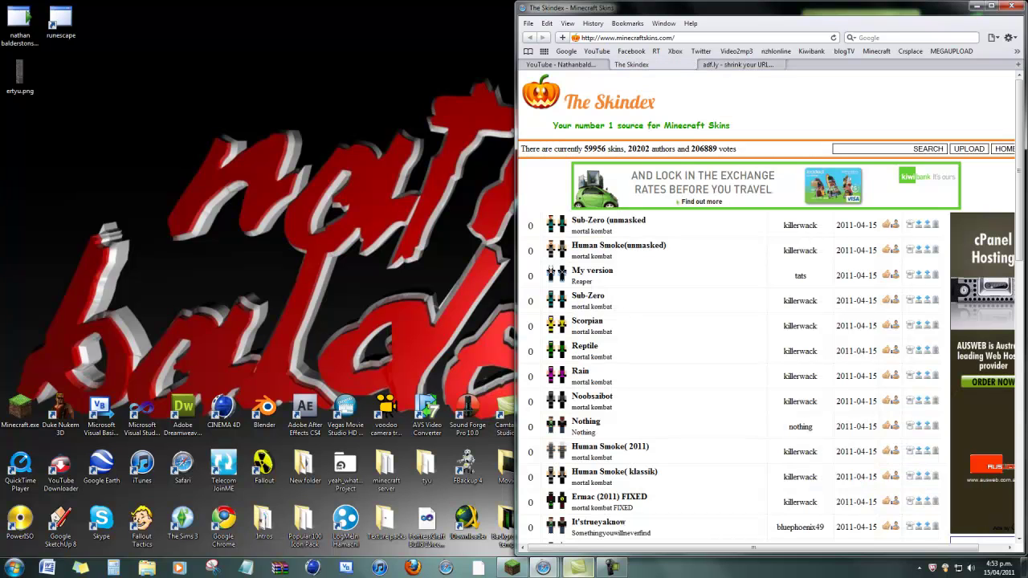
scroll(769, 305, down, 5)
scroll(769, 305, up, 4)
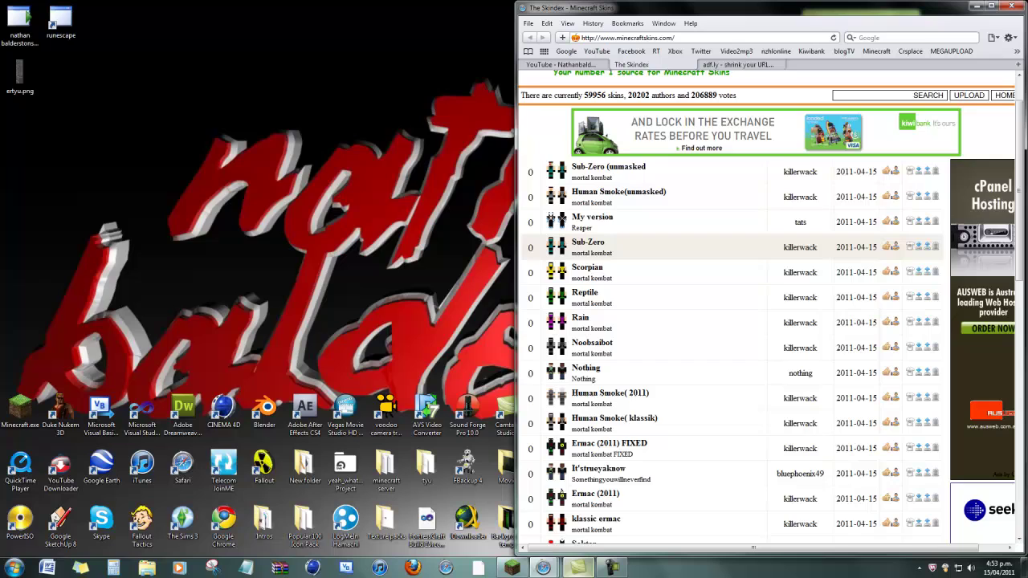
scroll(731, 250, down, 6)
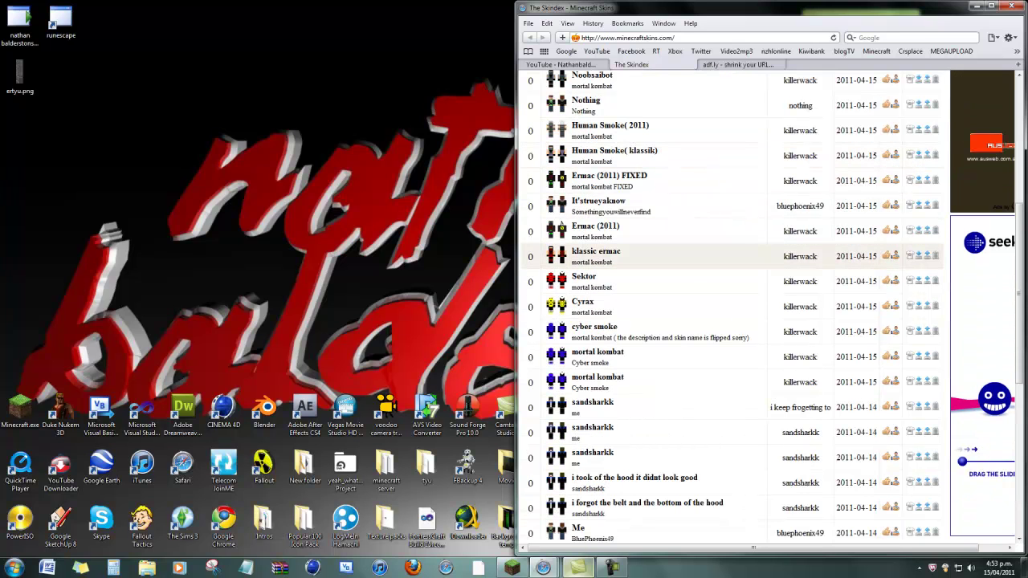
scroll(731, 321, down, 8)
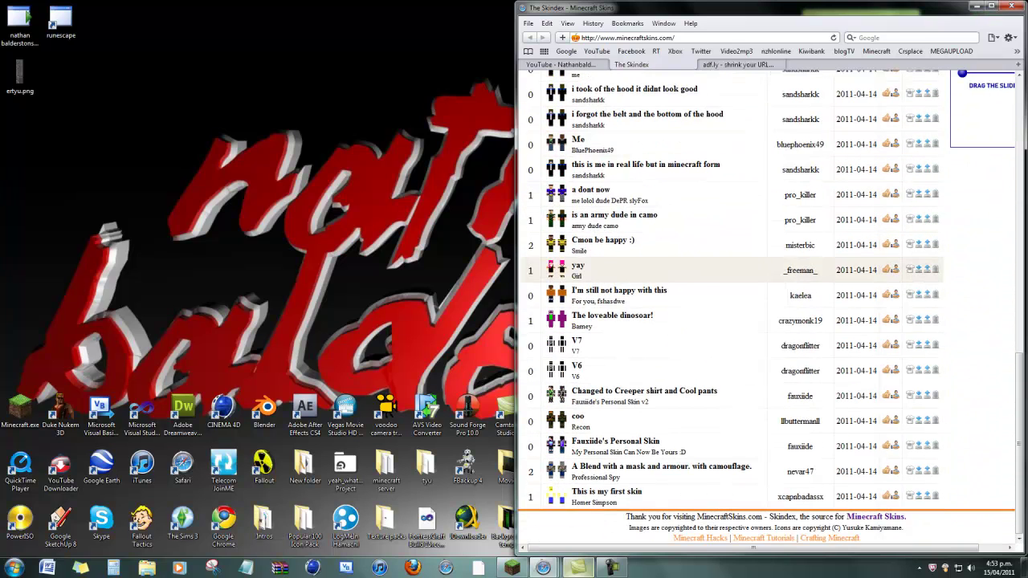
scroll(731, 321, up, 15)
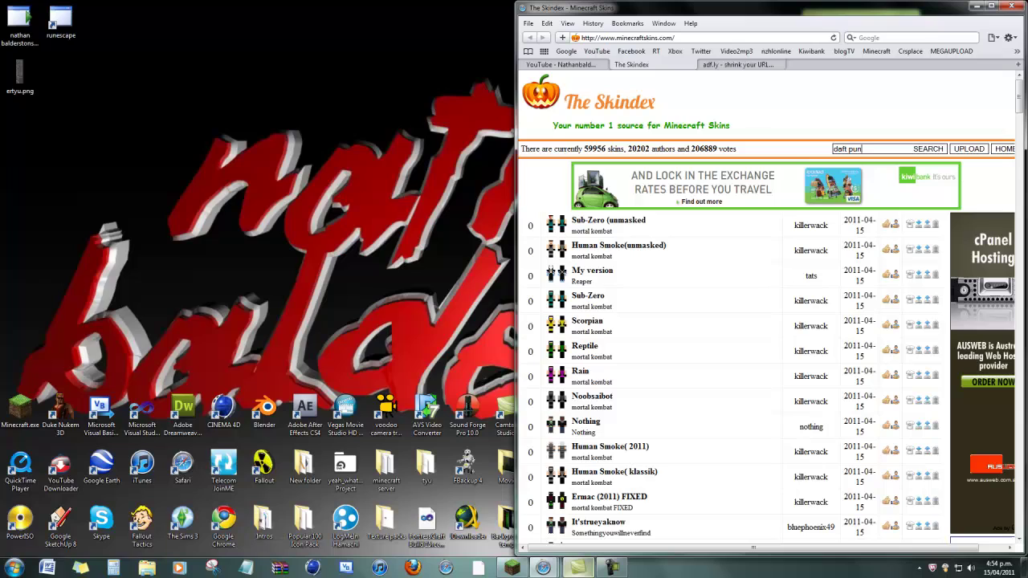
key(Return)
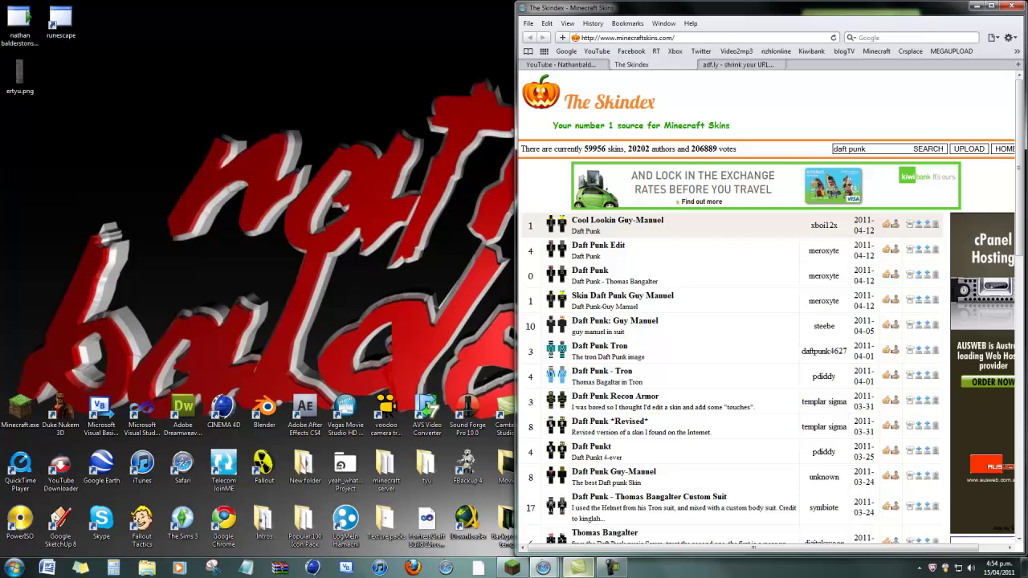
- Download the Cool Lookin Guy-Manuel skin and move its PNG file from its containing folder to the desktop
click(918, 225)
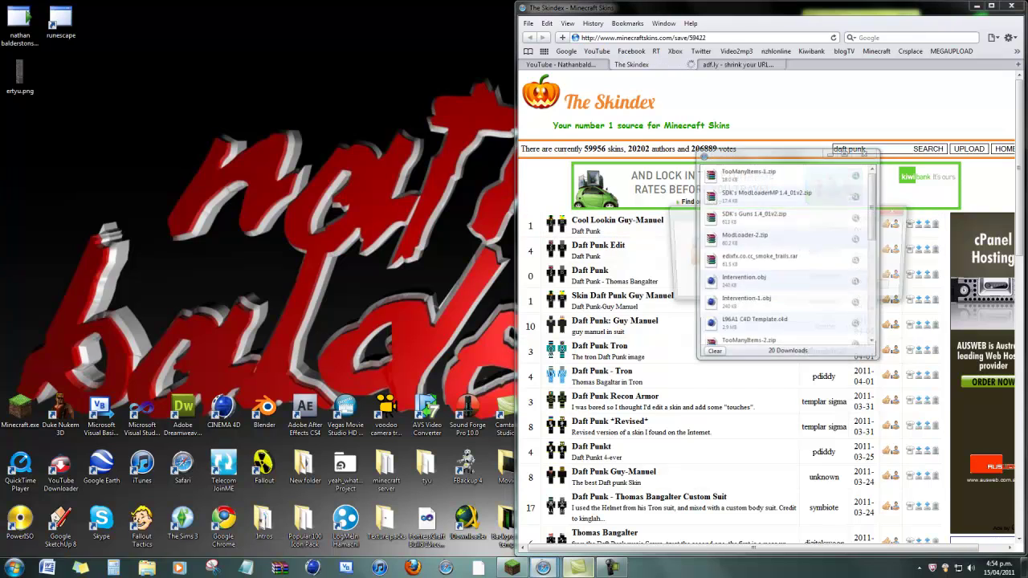
click(825, 288)
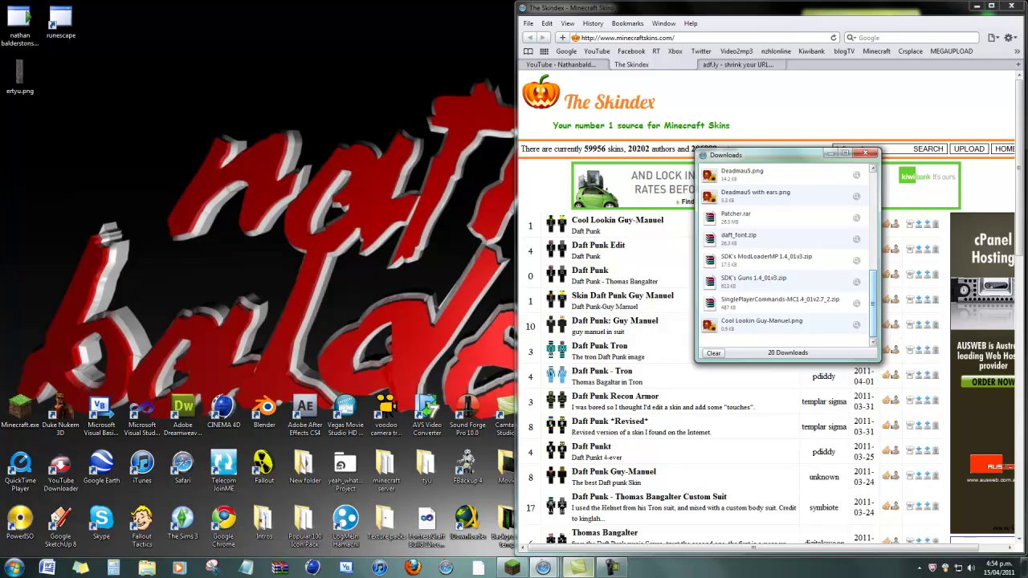
click(762, 324)
right_click(791, 322)
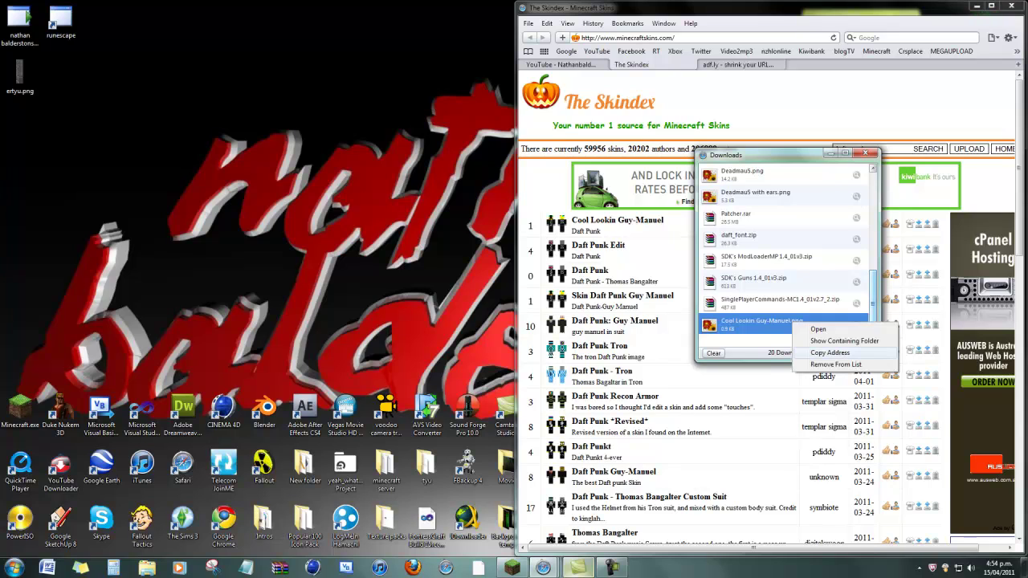
click(844, 342)
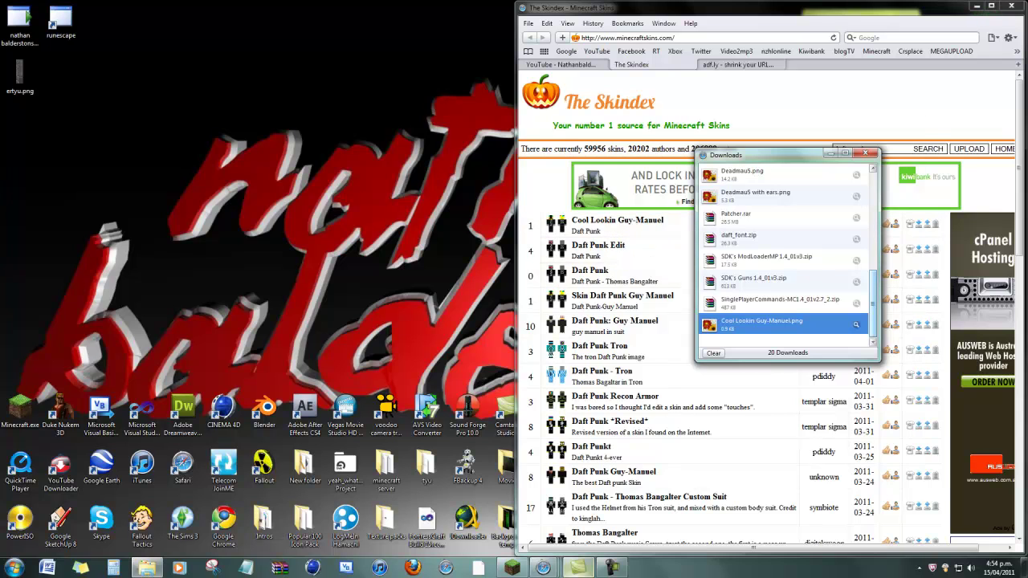
drag(558, 269, 20, 138)
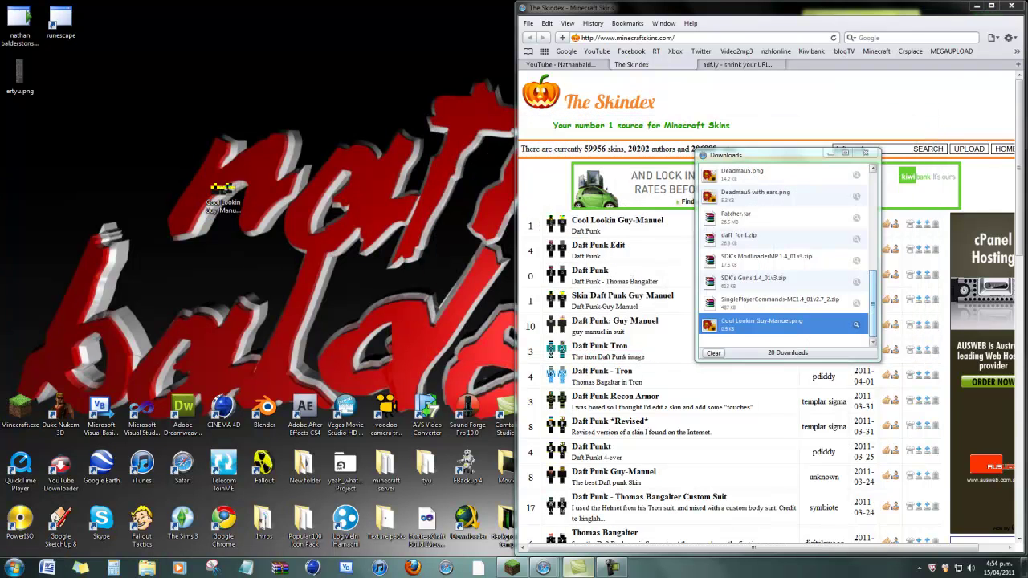
- Move the browser window aside and check the skin file names in the defrv folder on the desktop
right_click(217, 188)
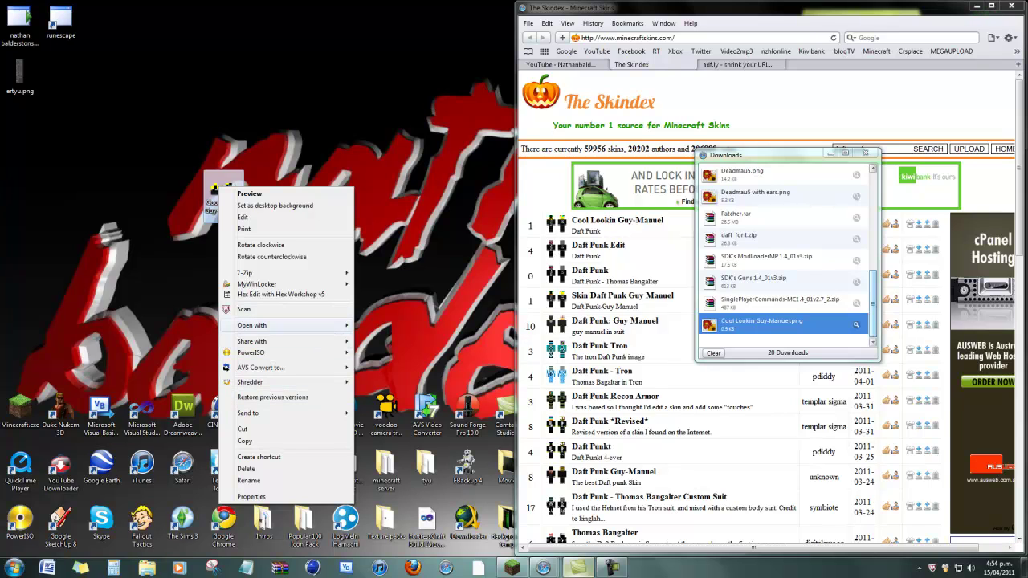
click(249, 481)
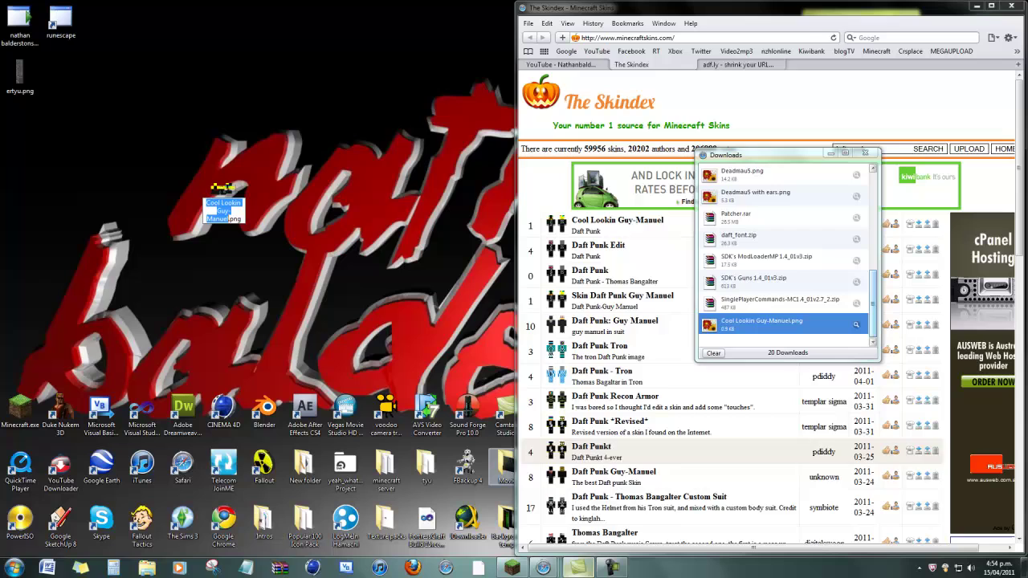
drag(623, 8, 748, 88)
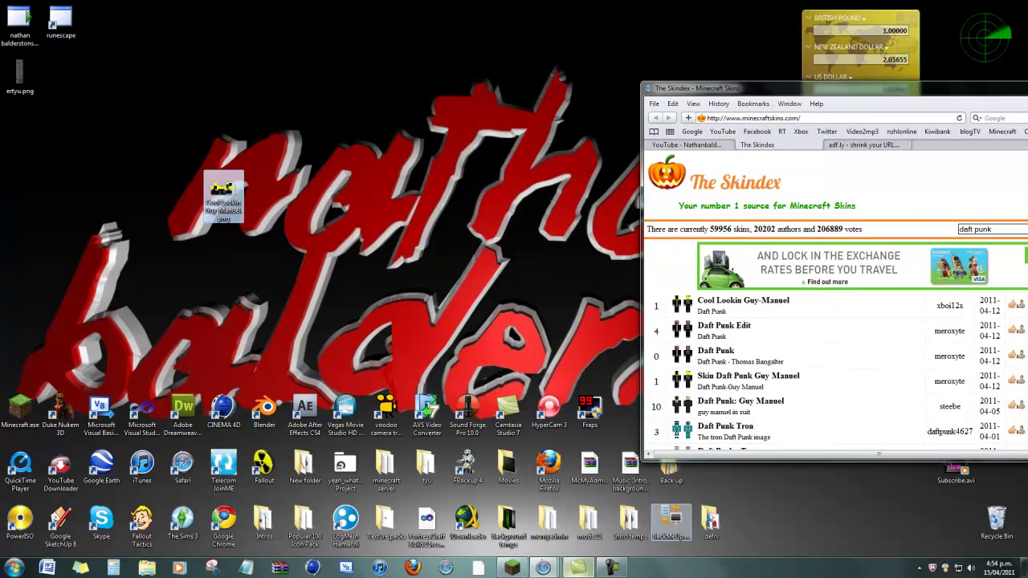
double_click(710, 522)
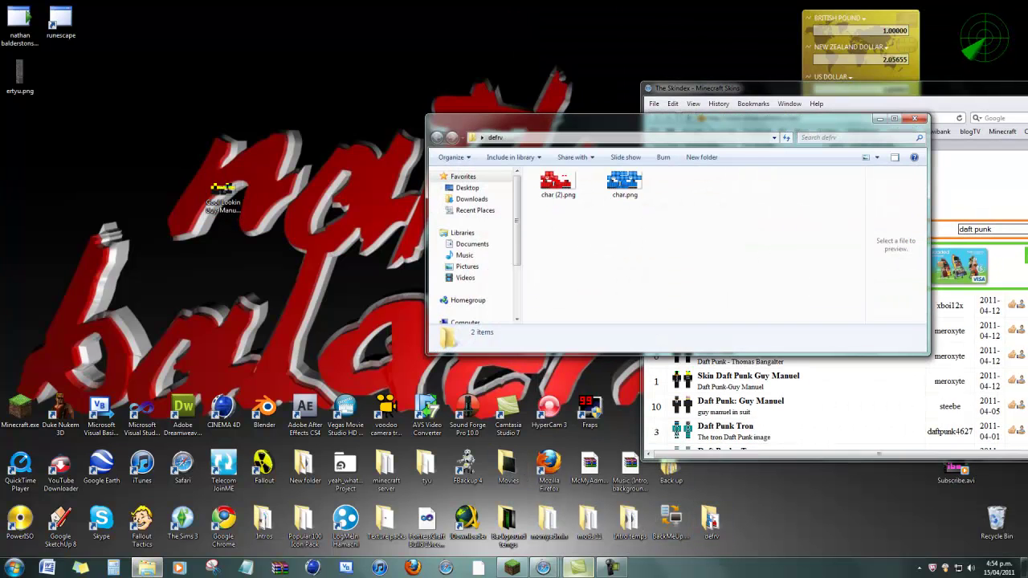
click(914, 118)
- Rename the downloaded Cool Lookin Guy-Manuel skin file on the desktop as char.png
right_click(225, 194)
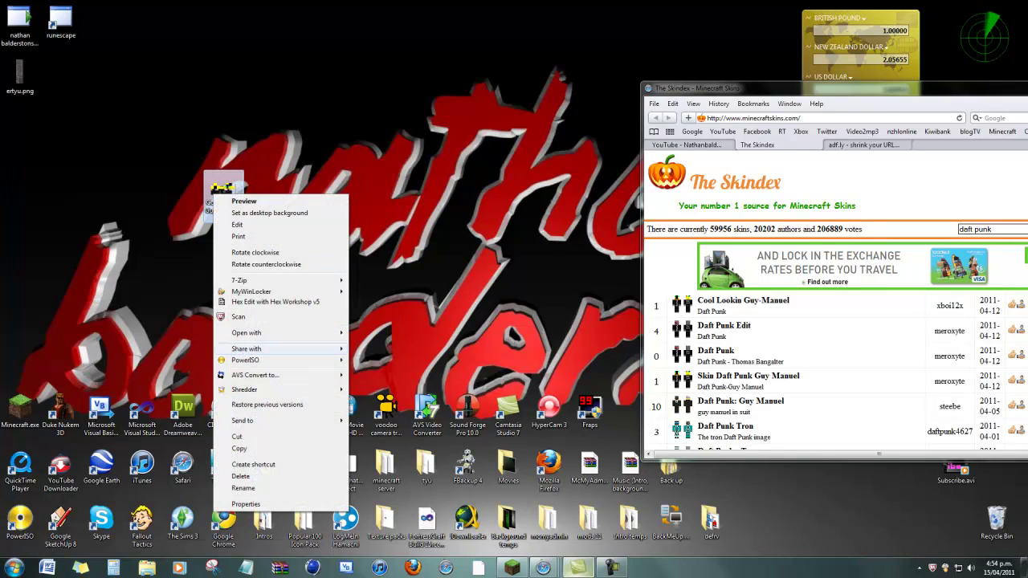
click(242, 489)
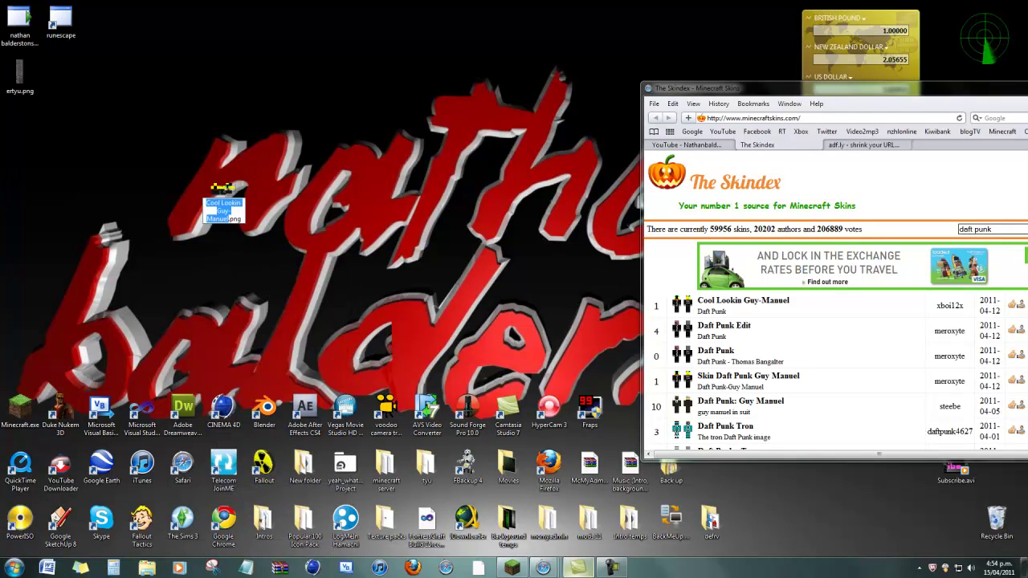
text(c)
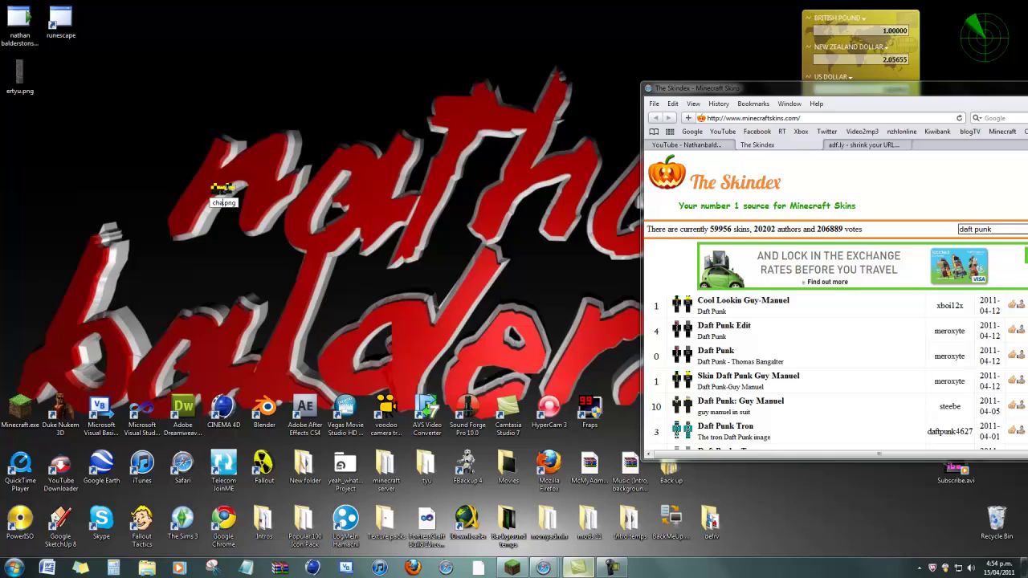
text(har)
key(Return)
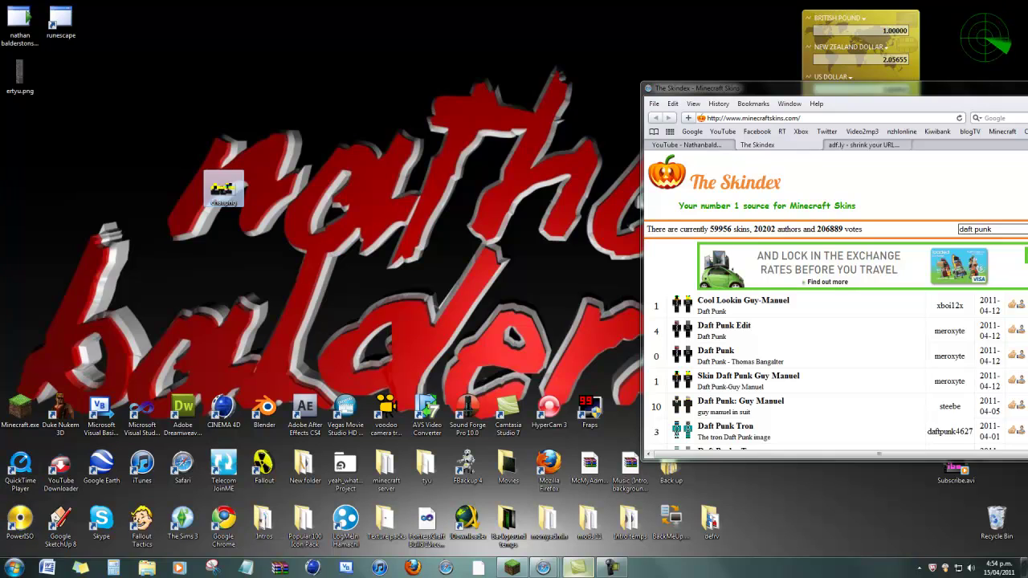
- Run %appdata% and open minecraft.jar from the .minecraft\bin folder
click(14, 567)
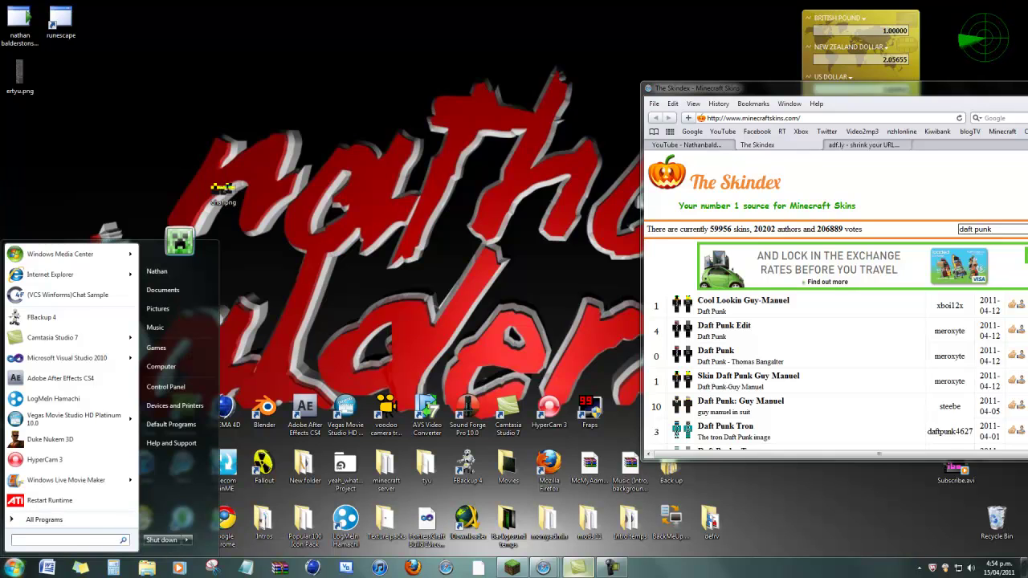
text(run)
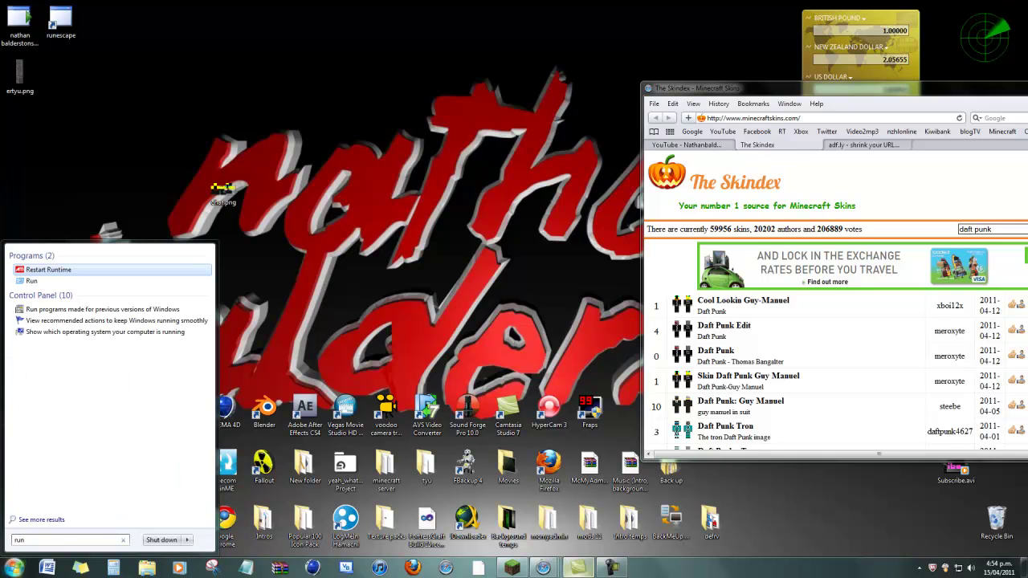
click(32, 281)
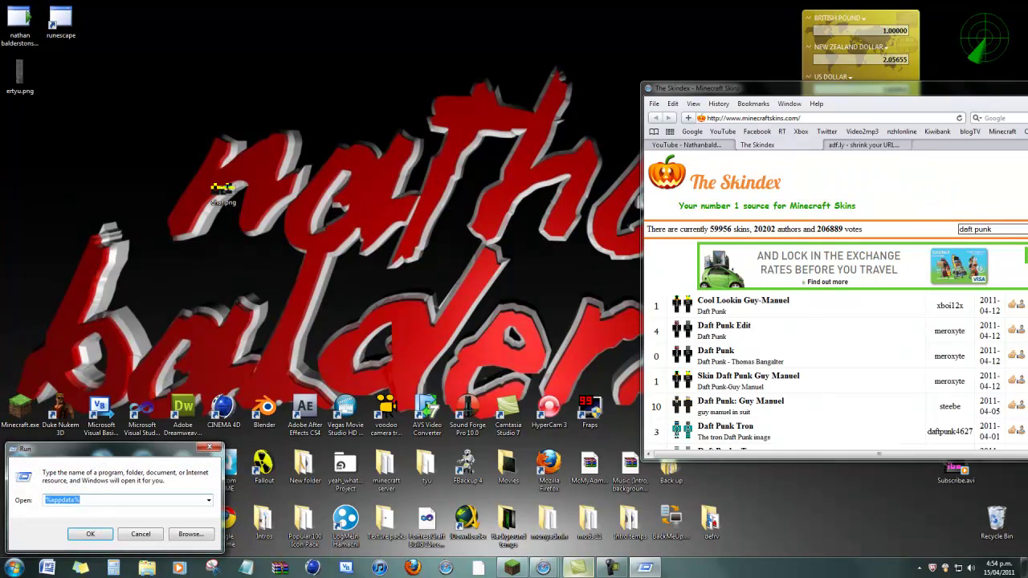
click(93, 533)
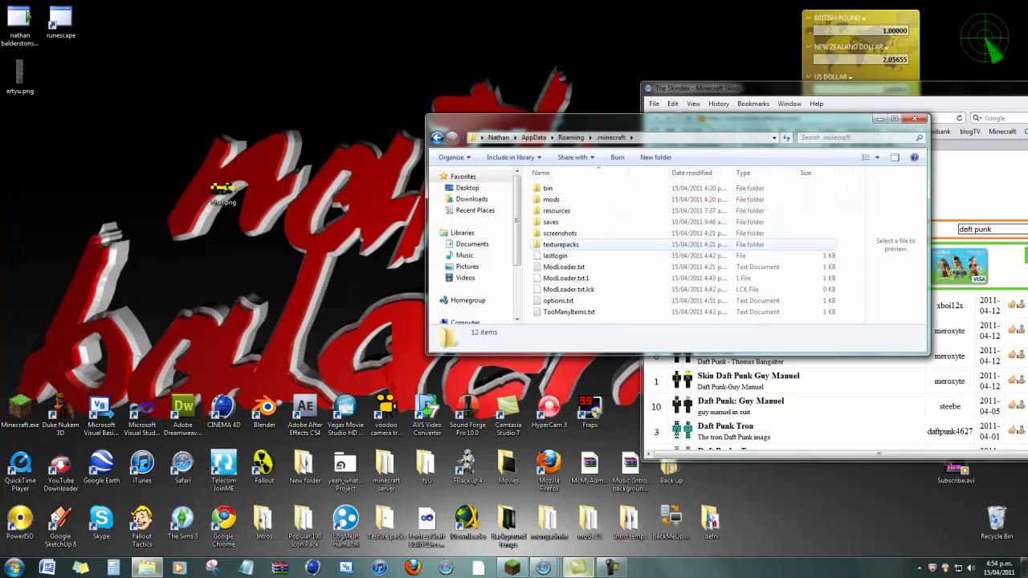
double_click(554, 188)
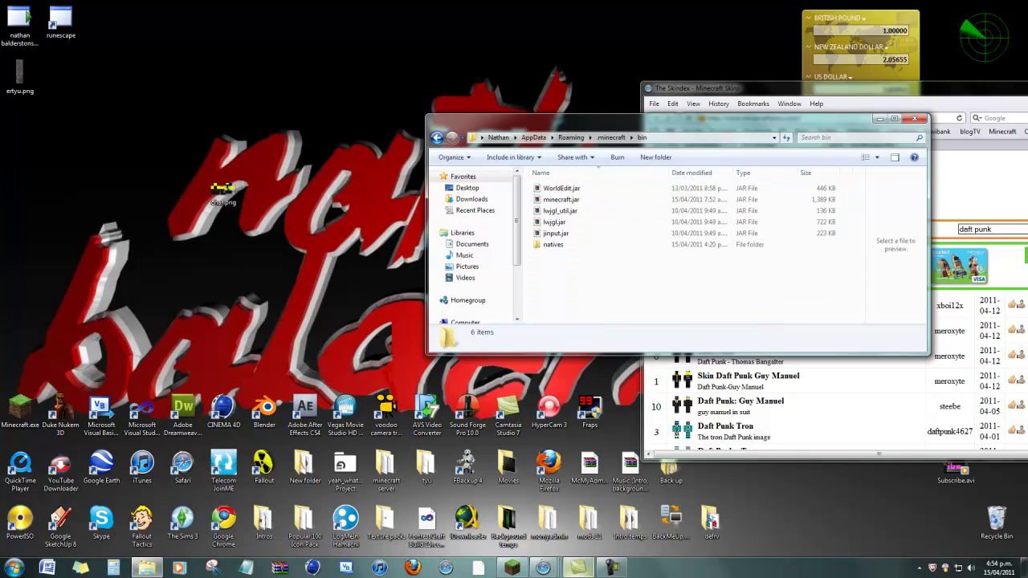
double_click(560, 199)
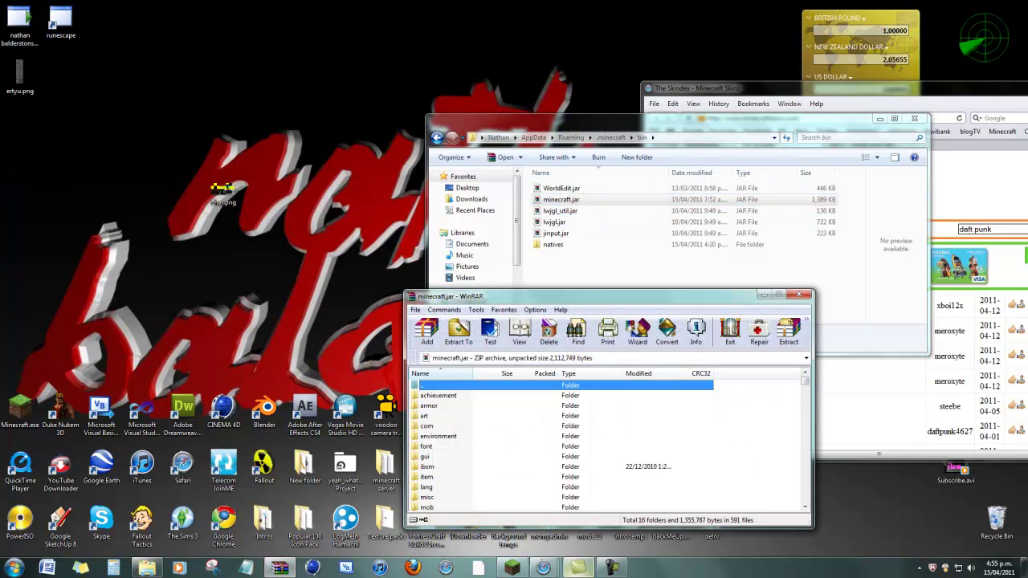
- Go into the mob folder of minecraft.jar and try to delete its char.png
scroll(602, 446, down, 3)
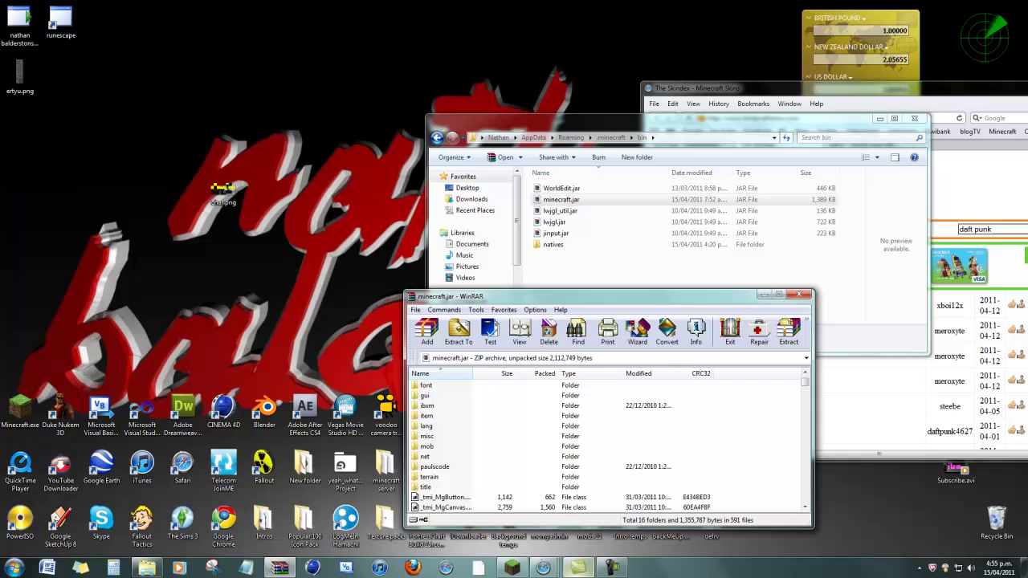
double_click(427, 446)
click(433, 396)
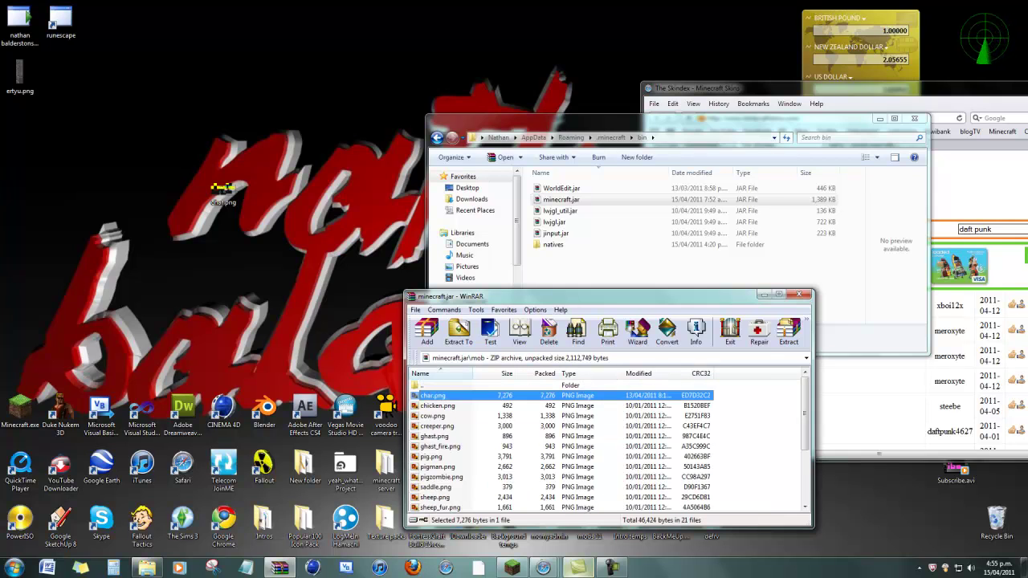
key(Delete)
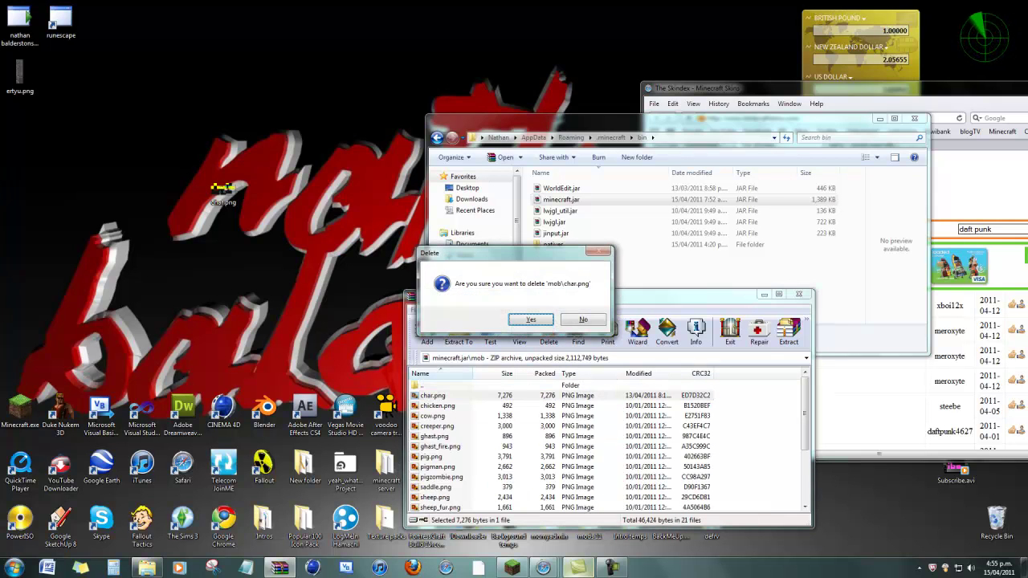
key(Return)
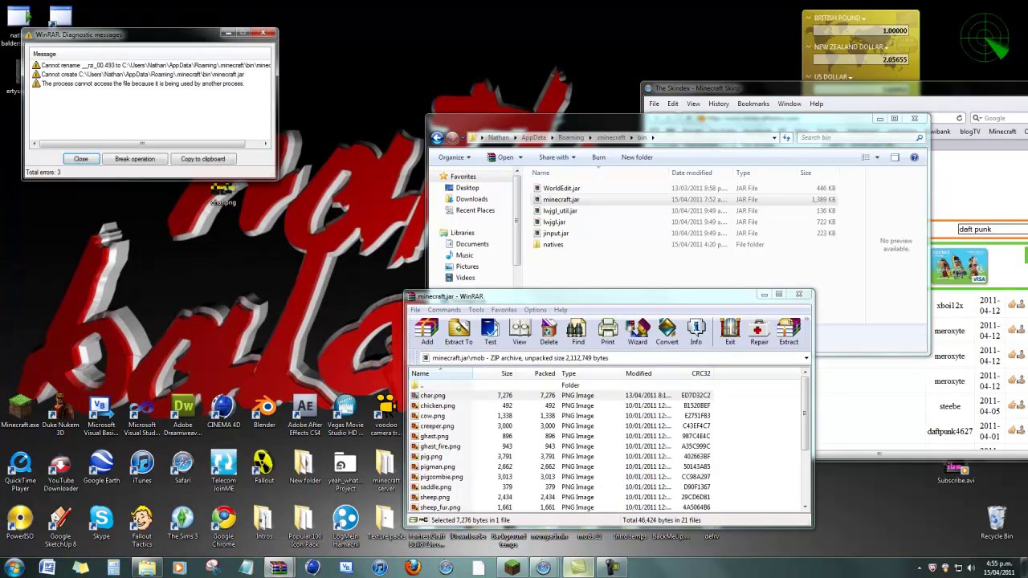
key(Return)
- Close the running Minecraft game and delete char.png from the archive's mob folder
right_click(512, 567)
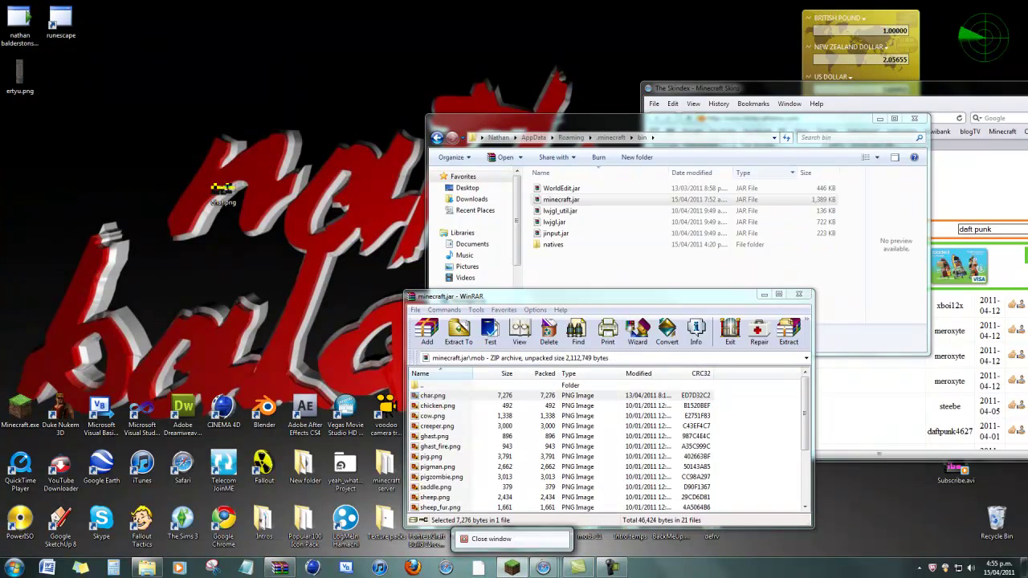
click(491, 539)
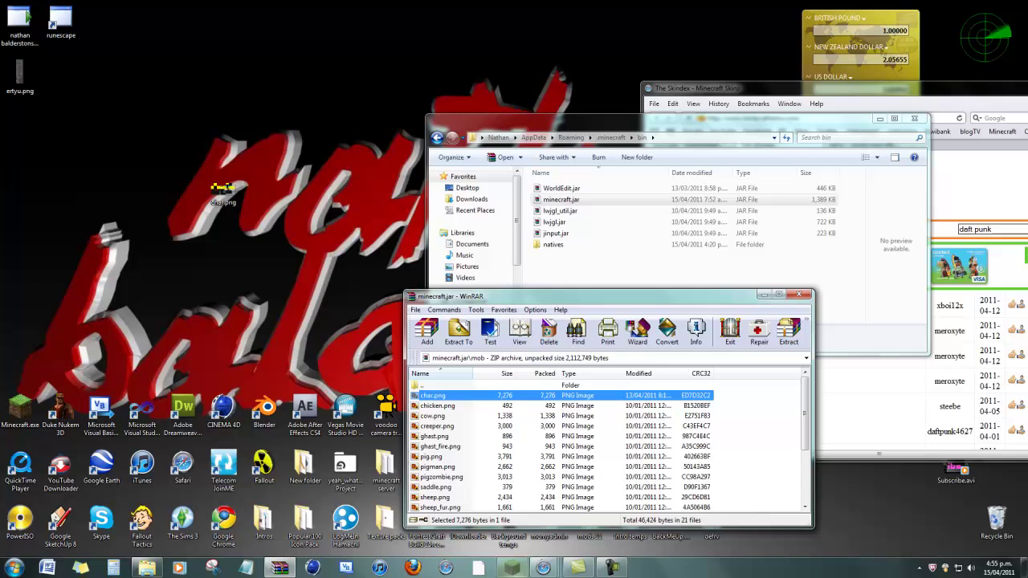
mouse_move(511, 567)
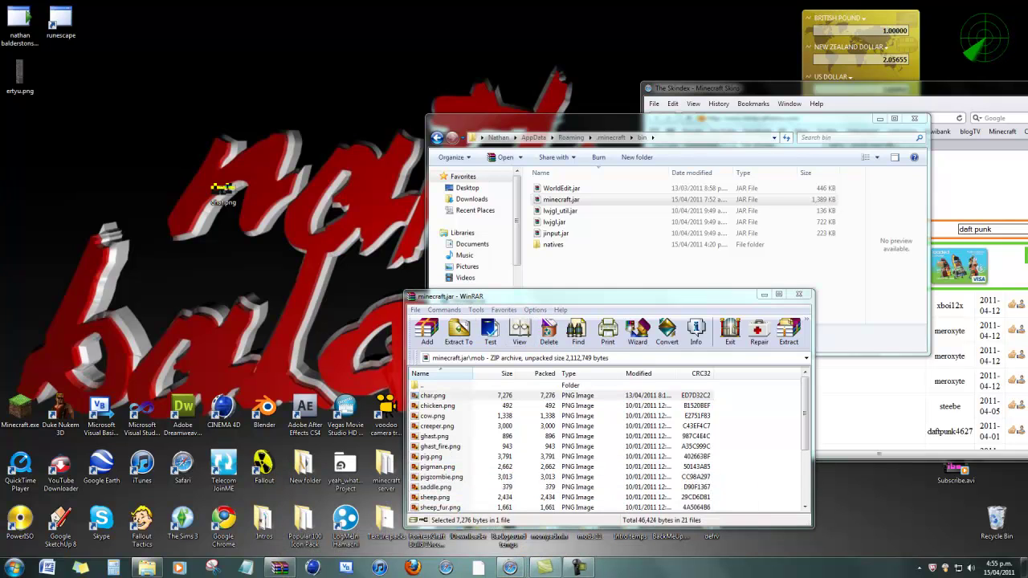
click(608, 296)
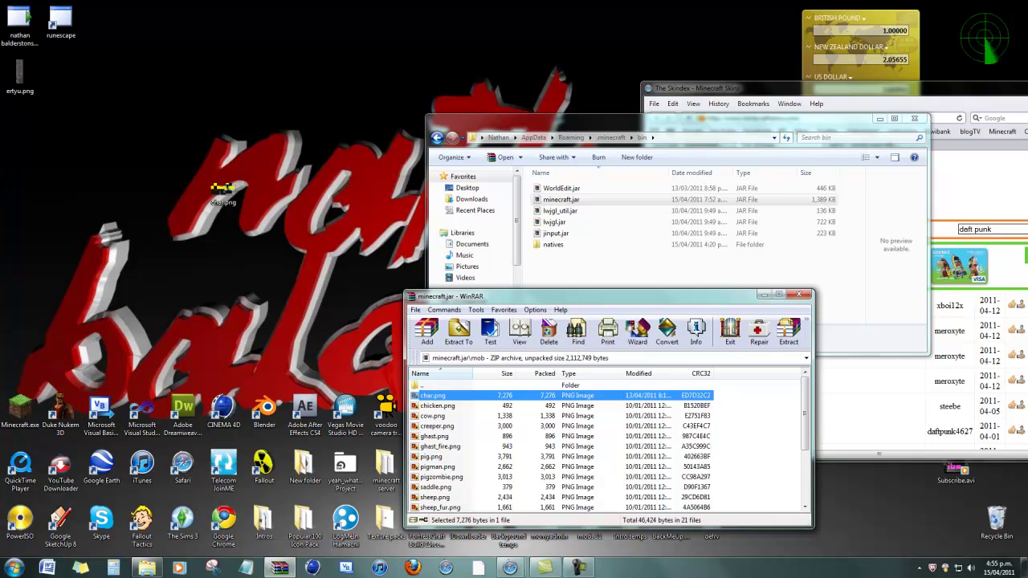
key(Delete)
key(Return)
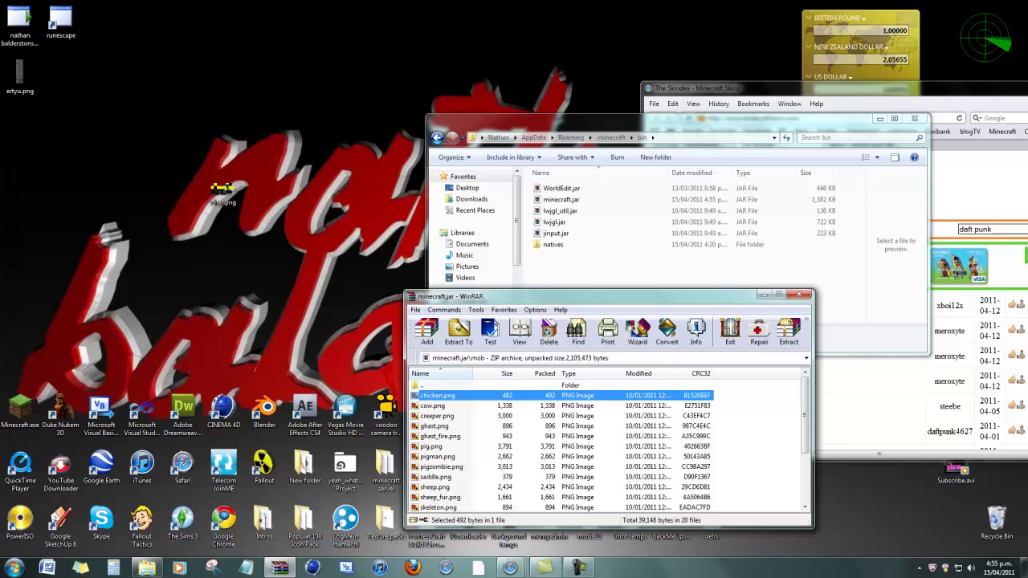
- Add the desktop's char.png to the mob folder of minecraft.jar and close the archive
key(ctrl+v)
click(608, 502)
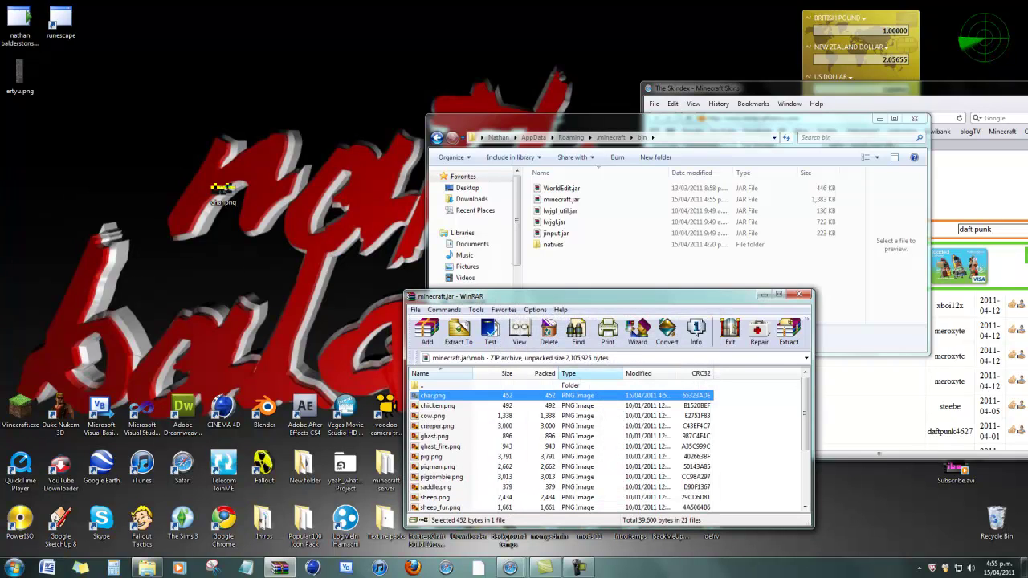
click(423, 386)
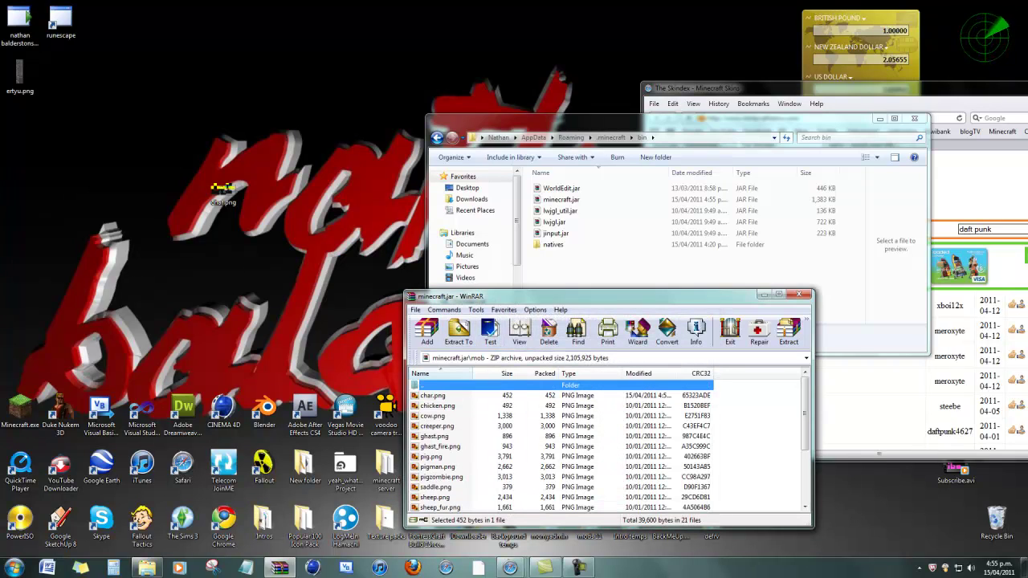
key(Return)
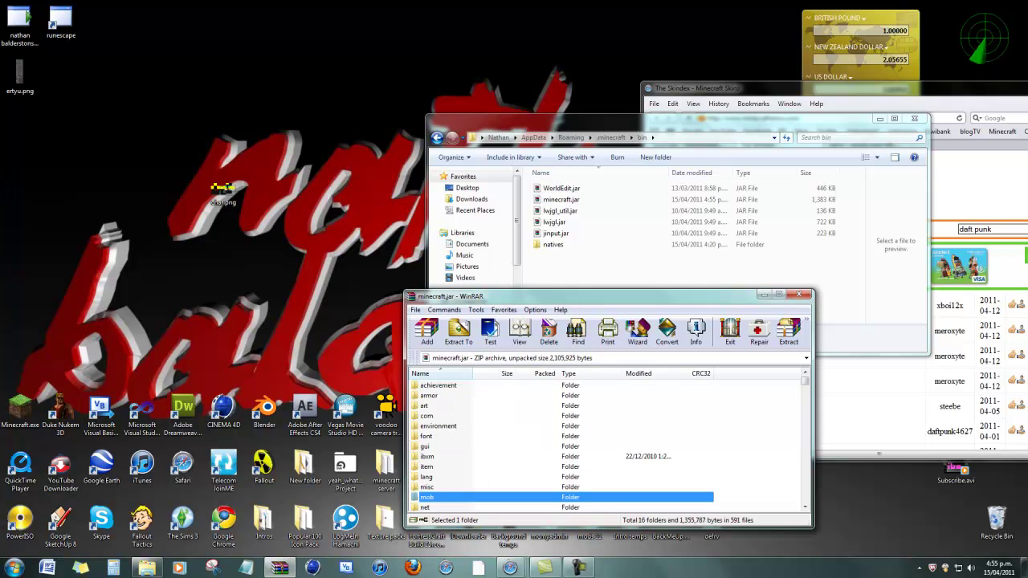
key(Escape)
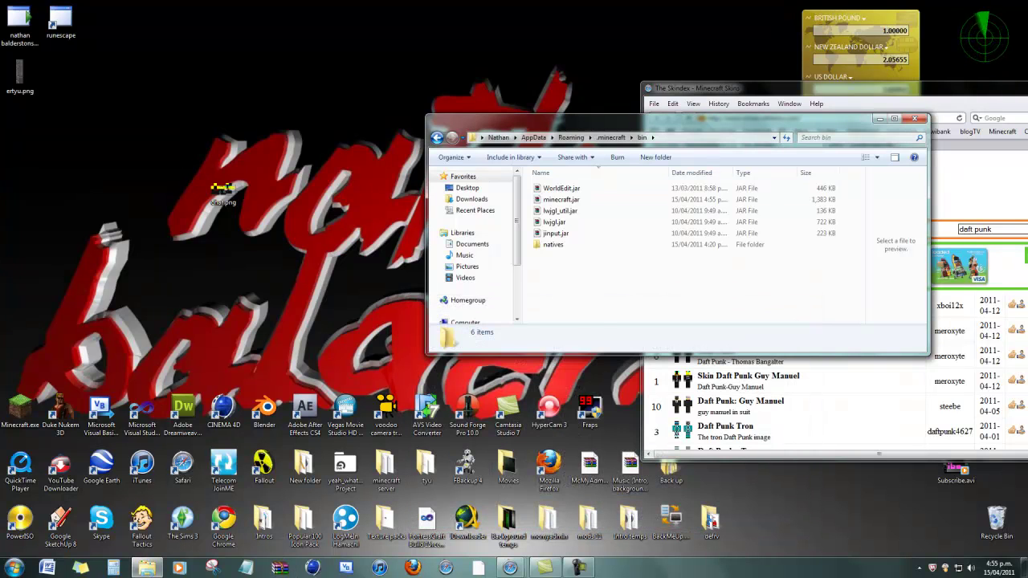
- Open johnsmith_V7.zip from the .minecraft\texturepacks folder and go into its mob folder
key(BackSpace)
key(t)
key(Return)
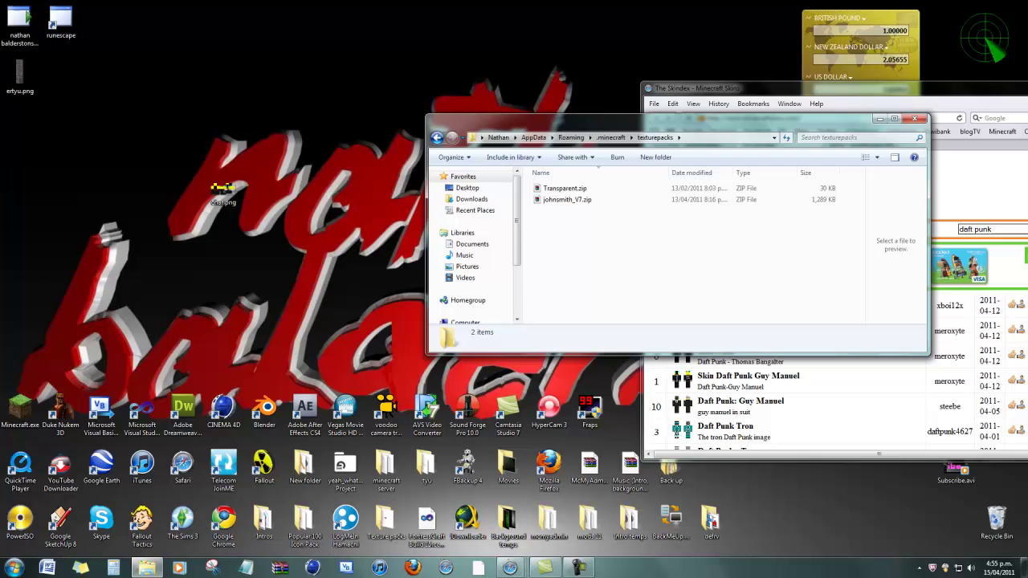
key(Down)
key(Down)
key(Return)
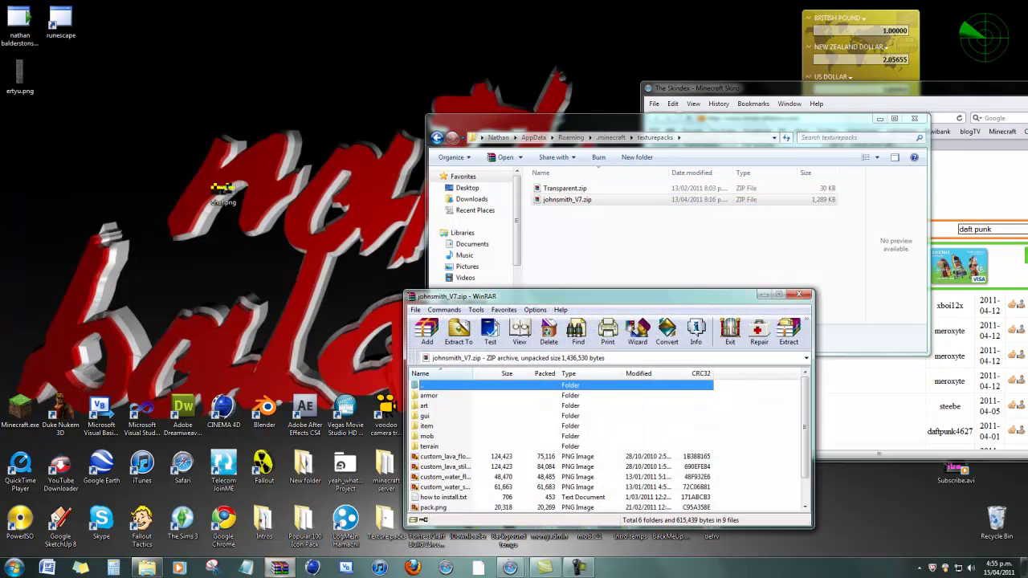
key(m)
key(Return)
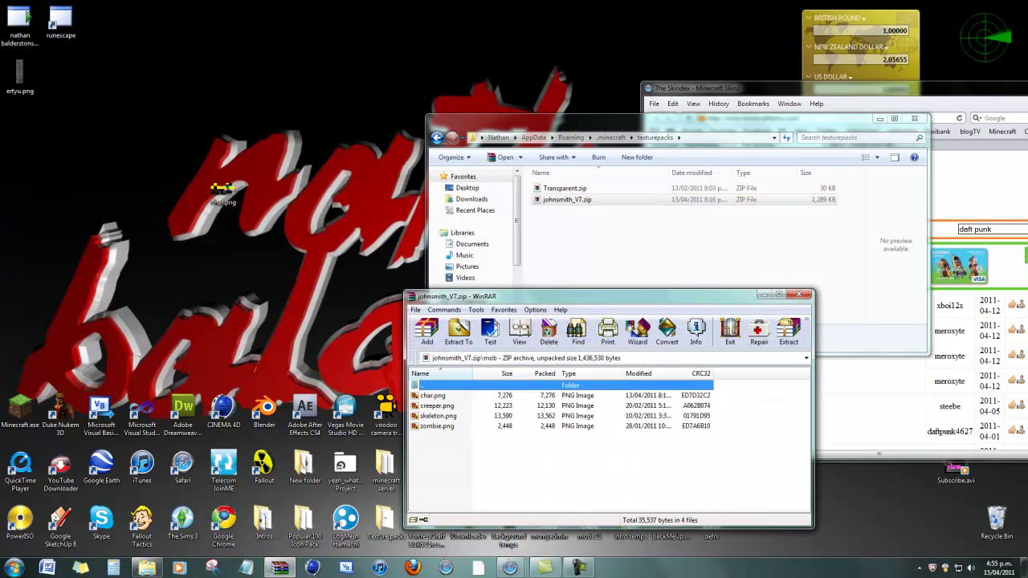
- Preview char.png in the texture pack's mob folder, close the preview and delete the file
key(Down)
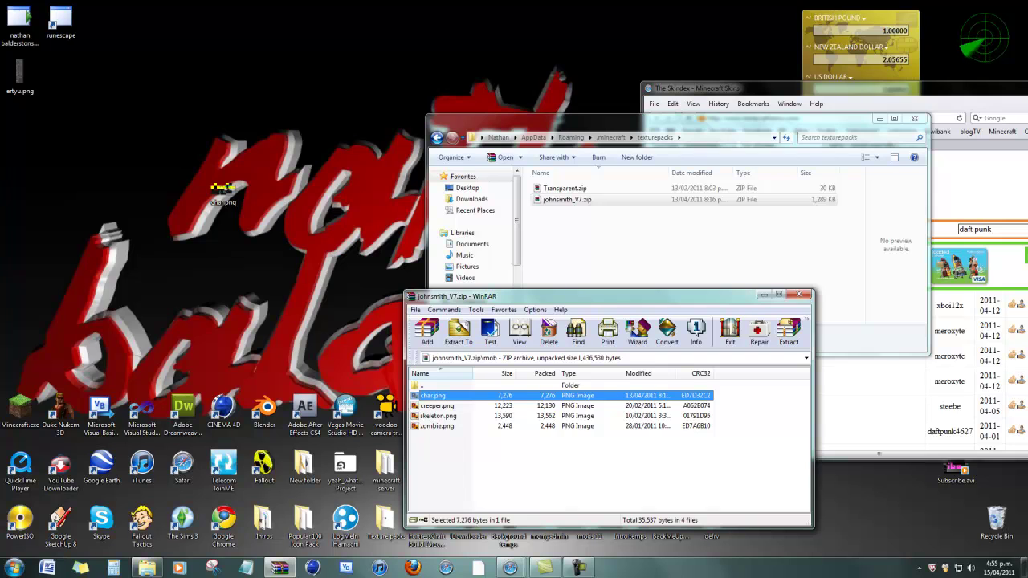
key(Return)
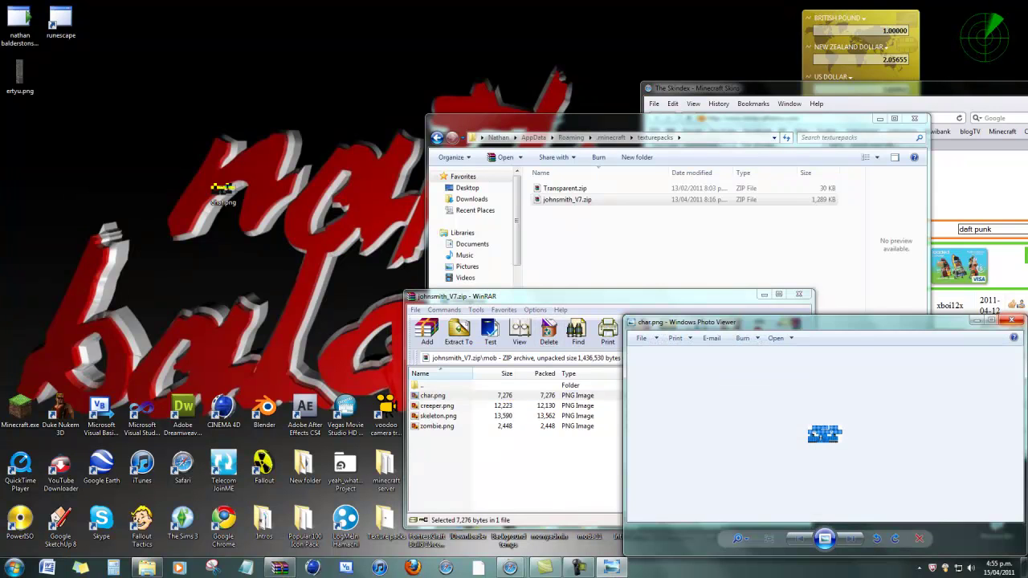
key(alt+F4)
key(Delete)
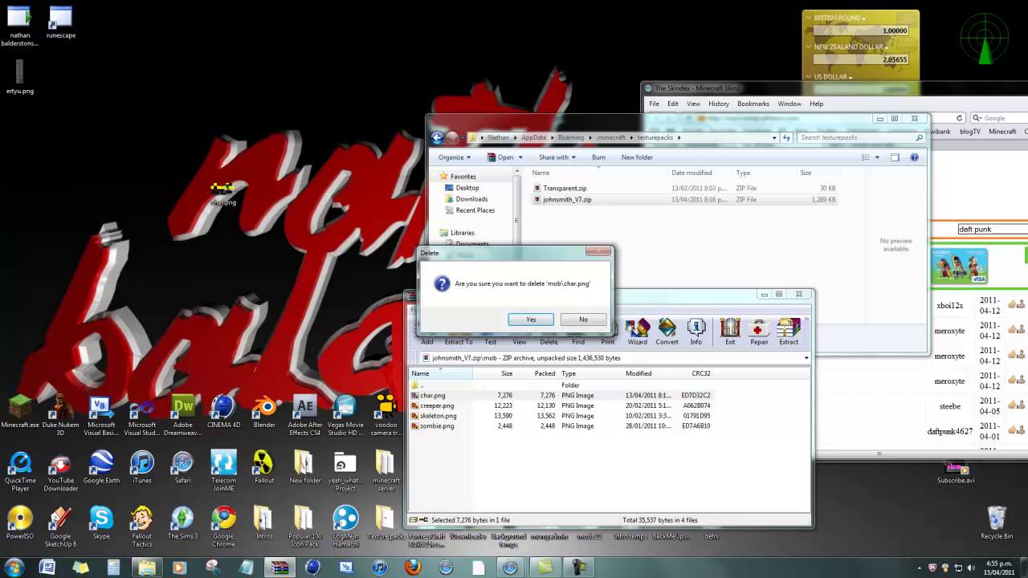
key(Return)
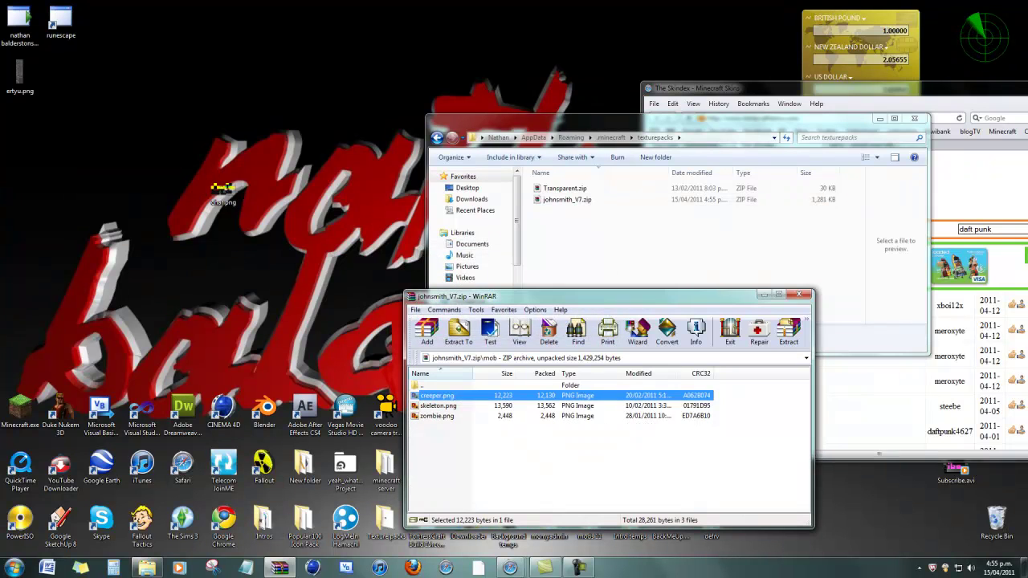
- Add the desktop's char.png to the mob folder of johnsmith_V7.zip, then close the archive and the texturepacks window
drag(222, 191, 562, 462)
click(607, 502)
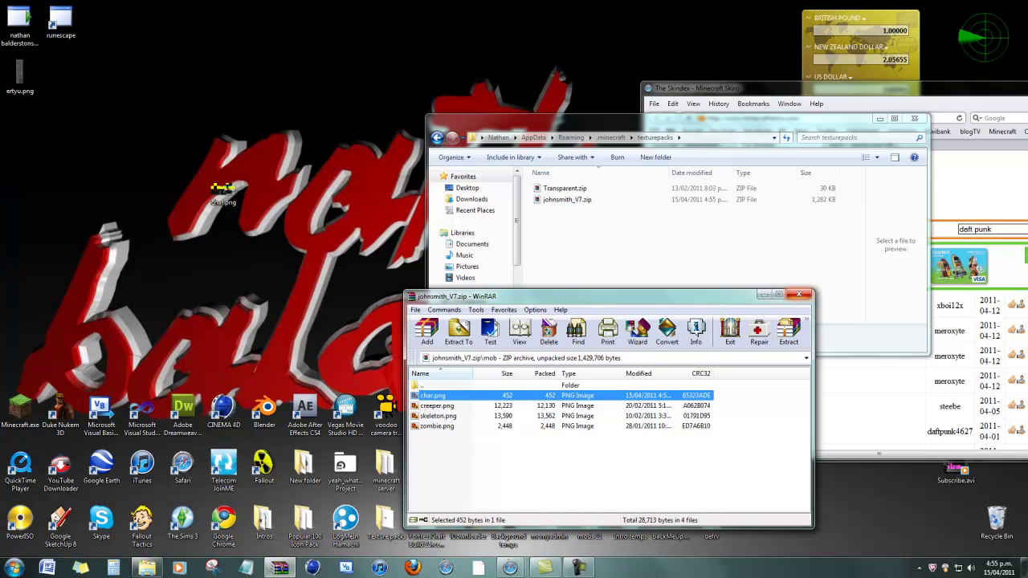
click(799, 295)
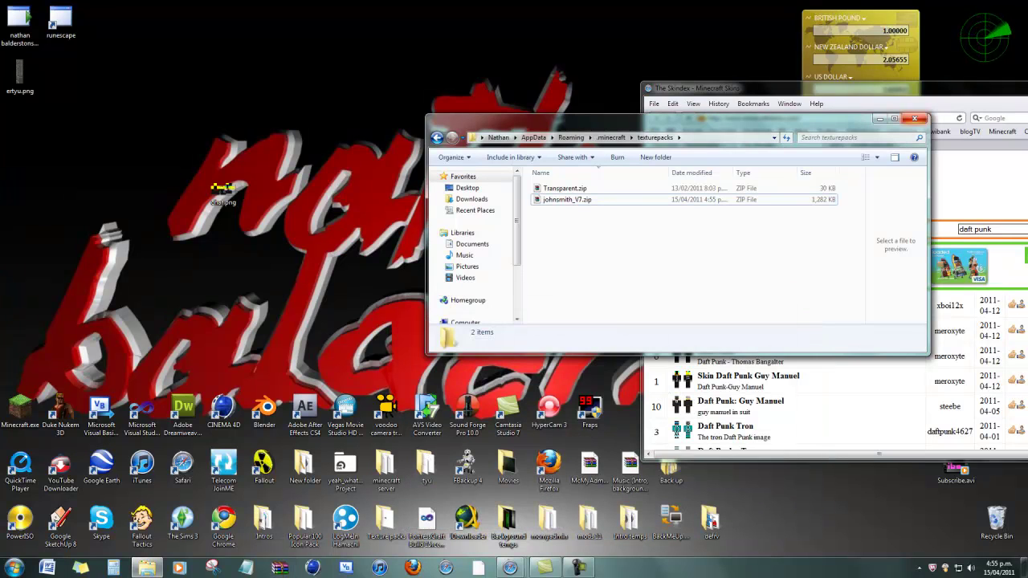
click(915, 118)
- Move char.png from the desktop into the defrv folder, keeping both files, and briefly view that folder
drag(224, 191, 712, 526)
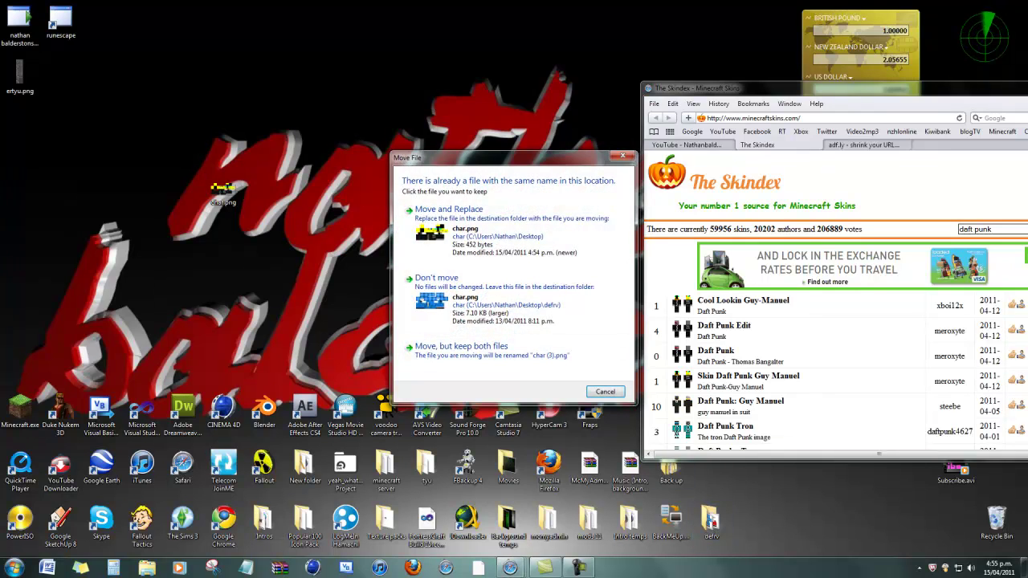
click(514, 351)
double_click(711, 522)
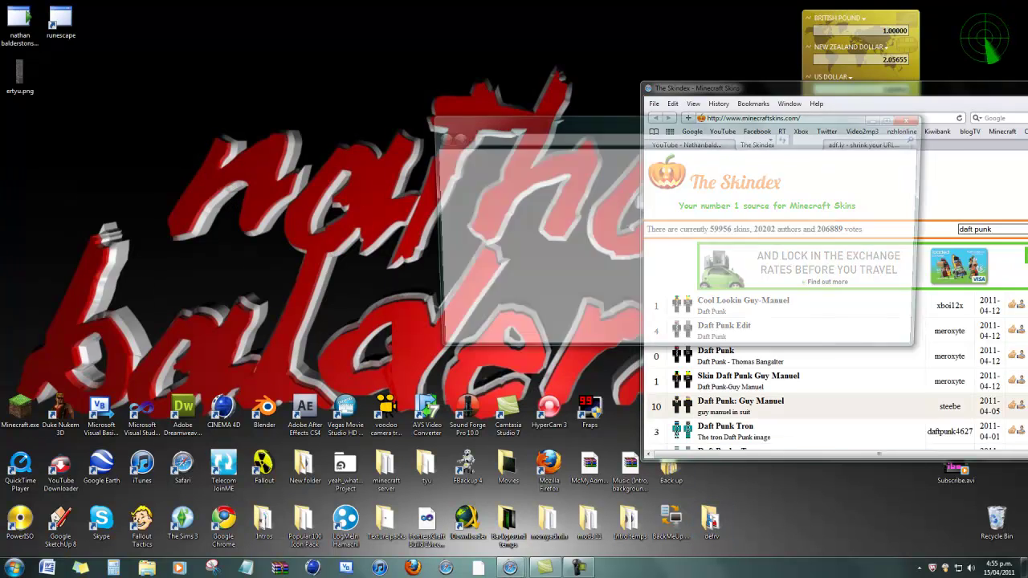
click(914, 118)
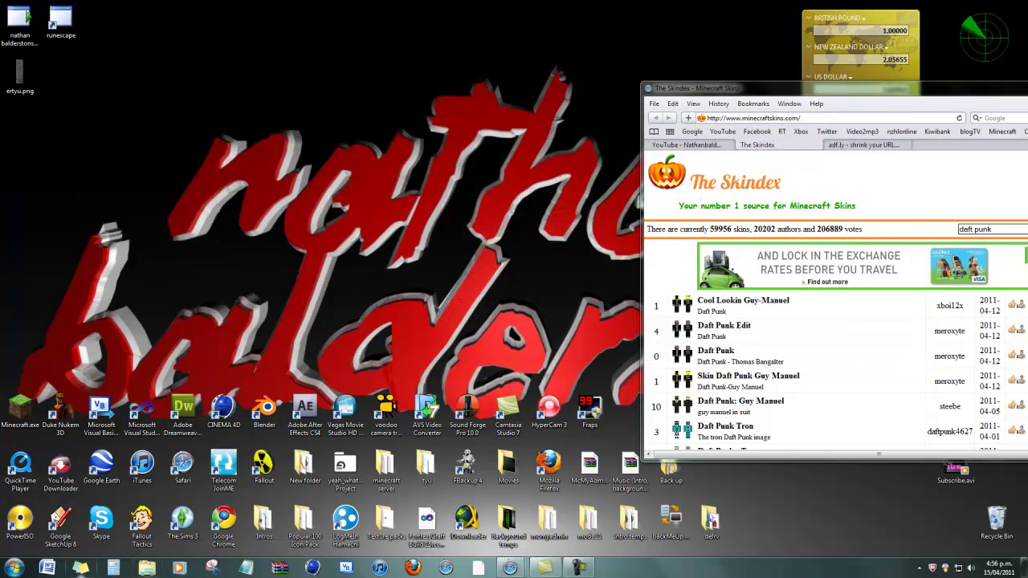
- Launch Minecraft from the desktop, enter the game and load the first saved single-player world
double_click(20, 411)
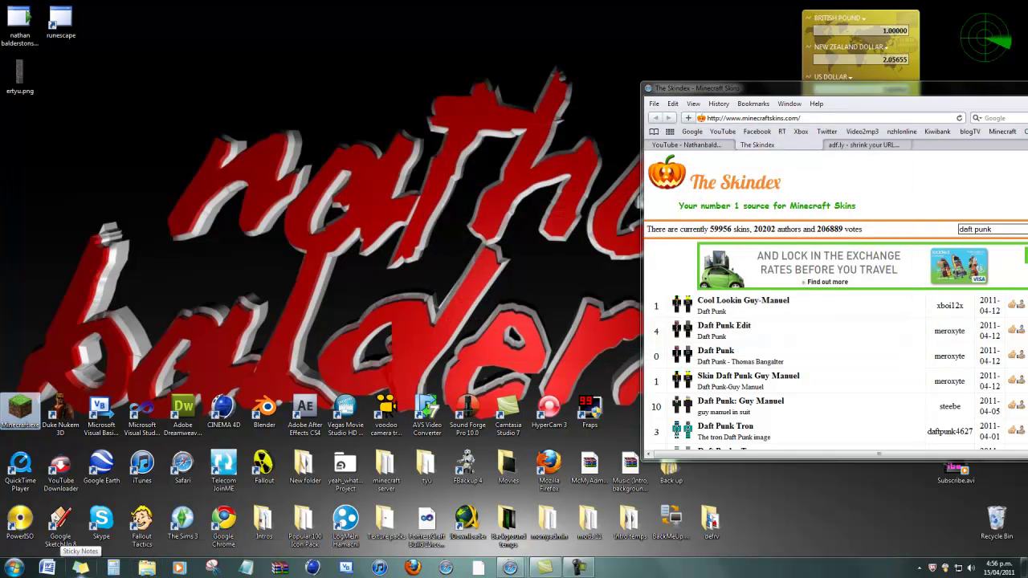
click(615, 319)
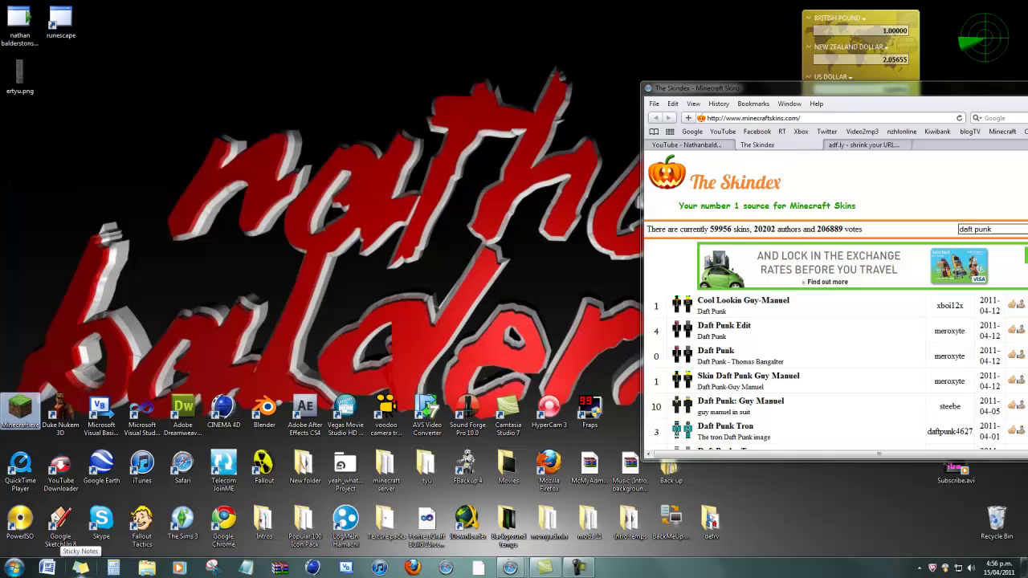
double_click(20, 409)
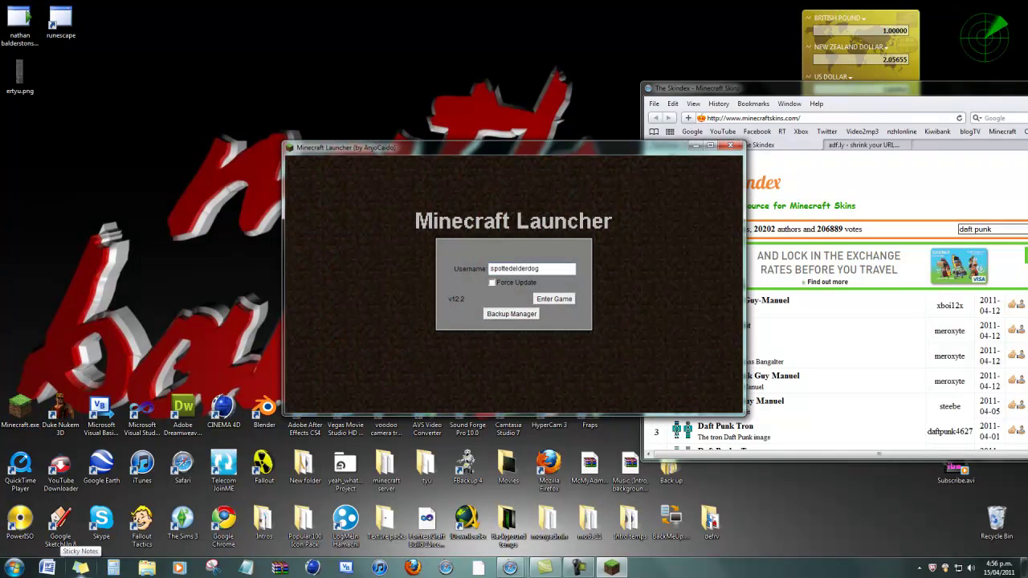
key(Return)
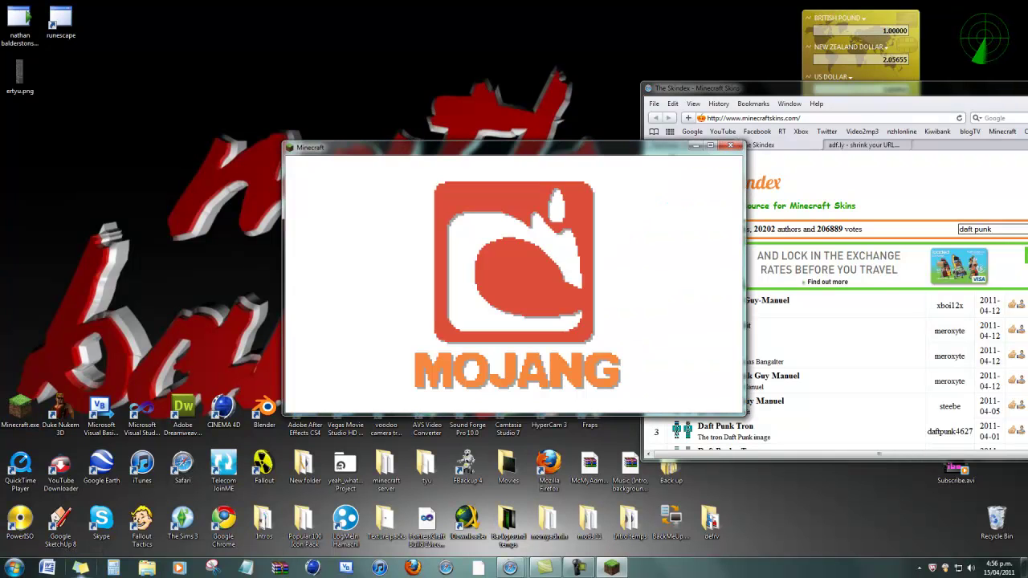
click(514, 283)
double_click(482, 207)
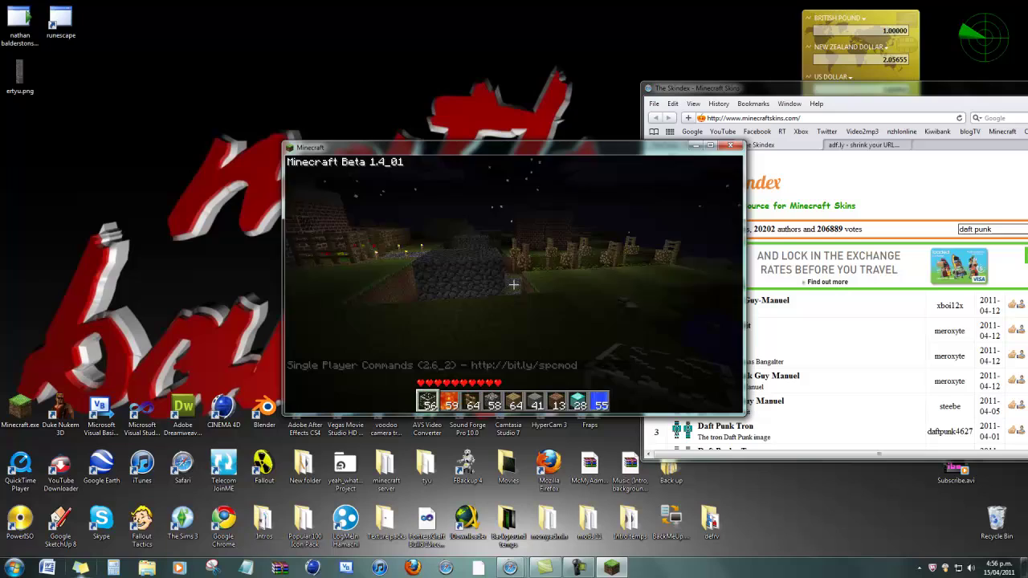
- Turn on full lighting in the world with the Single Player Commands command "light"
key(t)
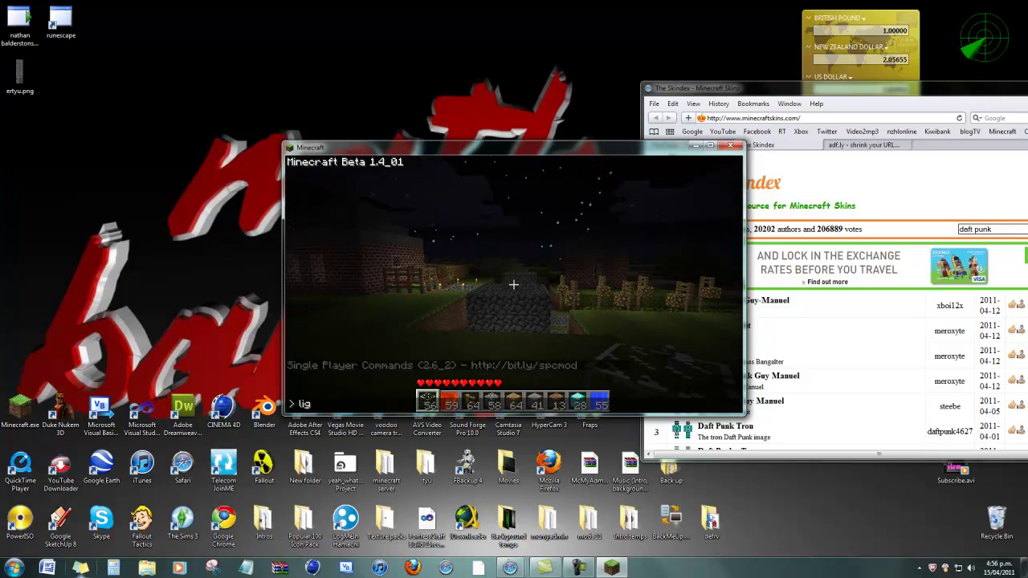
text(light)
key(Return)
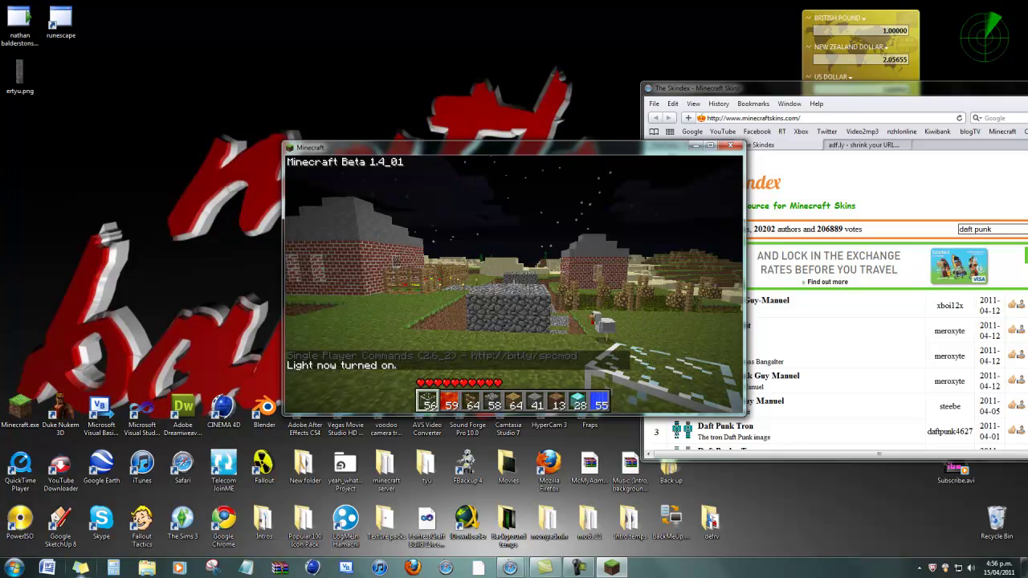
- Check the replaced player skin on the character in the inventory, then close the inventory
key(e)
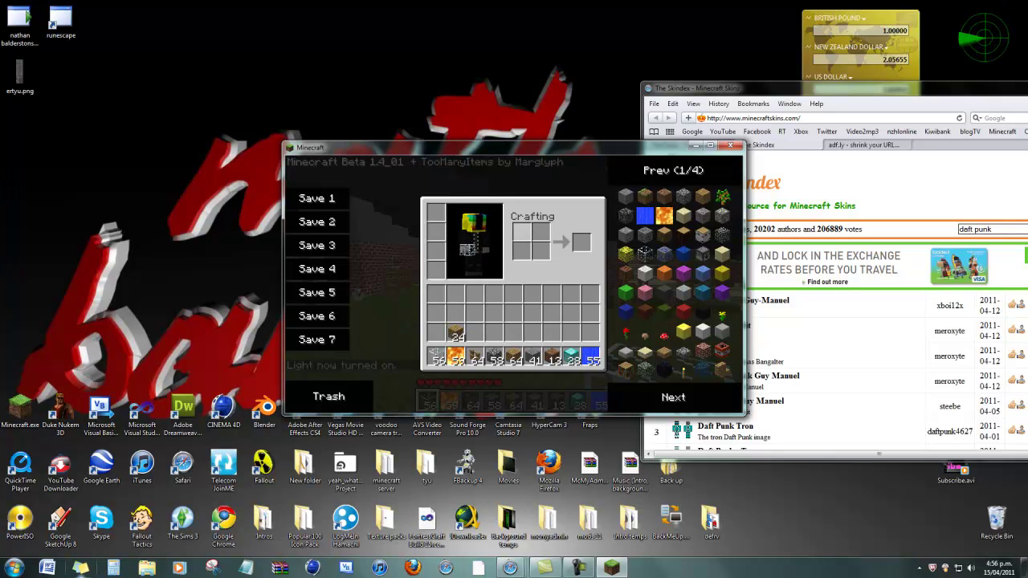
key(e)
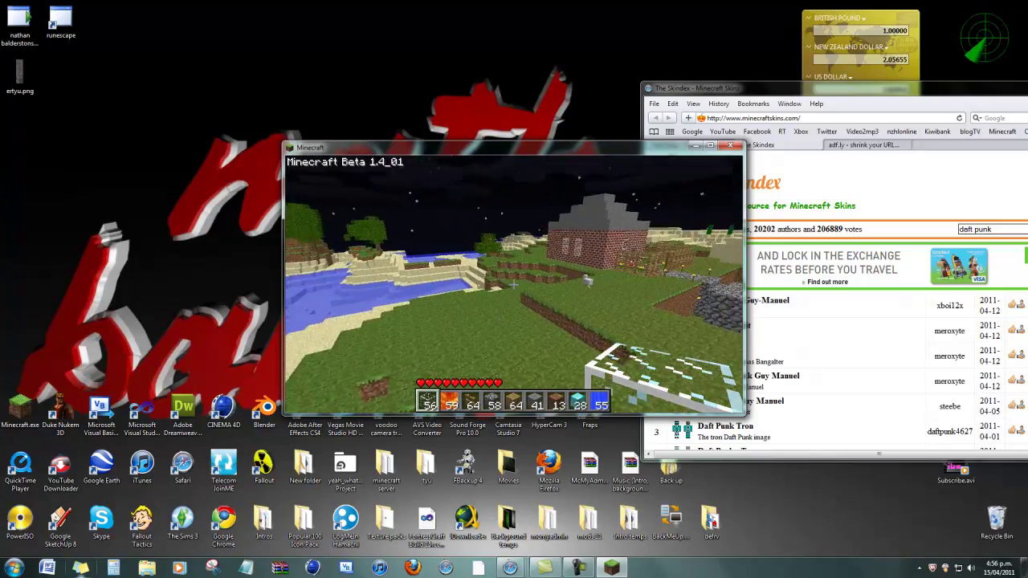
key(e)
key(Escape)
- Save and quit to the title screen and select the johnsmith_V7.zip texture pack
key(Escape)
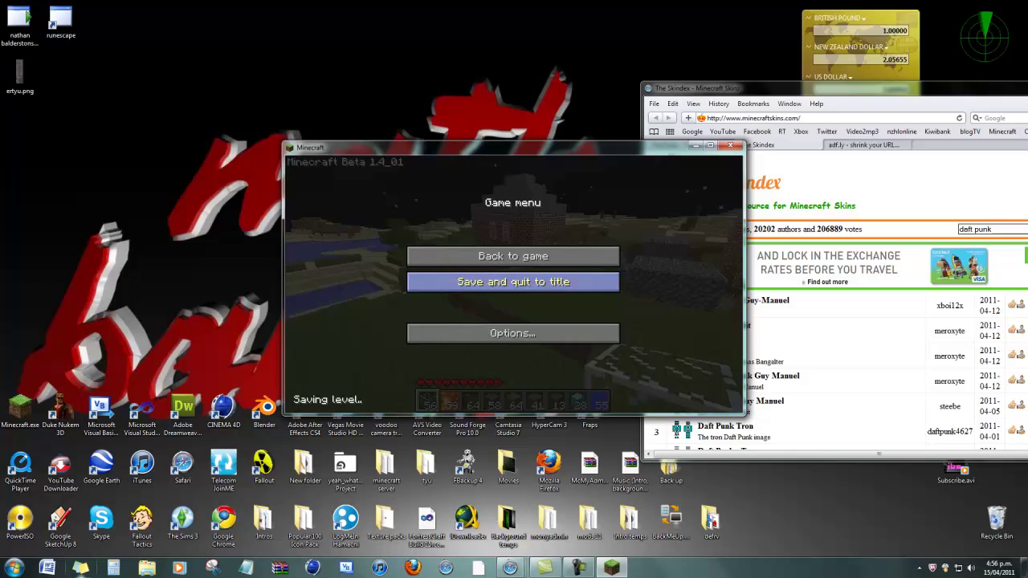
click(514, 282)
click(514, 333)
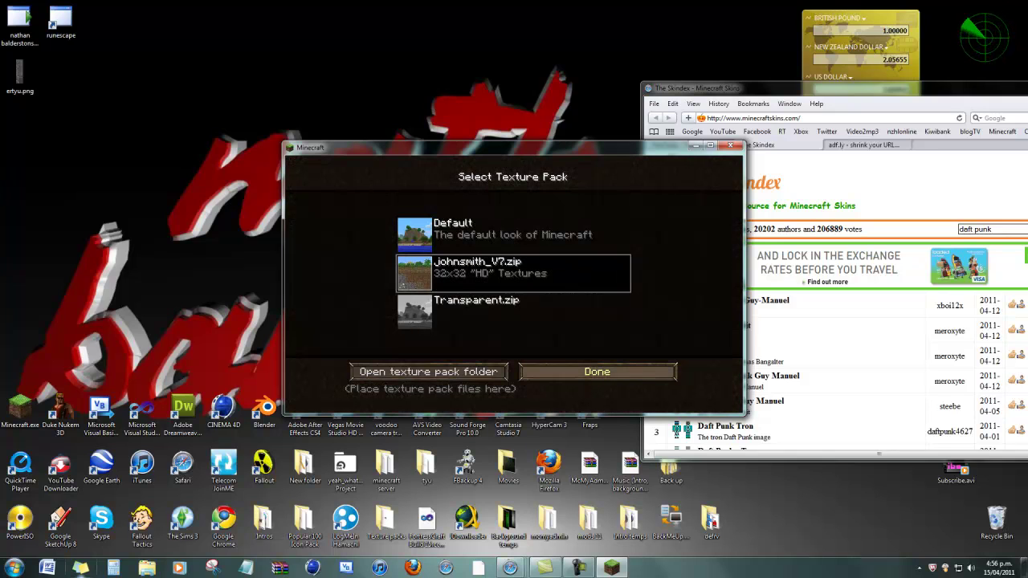
click(597, 372)
- Reload the first single-player world and check the character's skin in the inventory with the texture pack applied
click(514, 282)
double_click(514, 212)
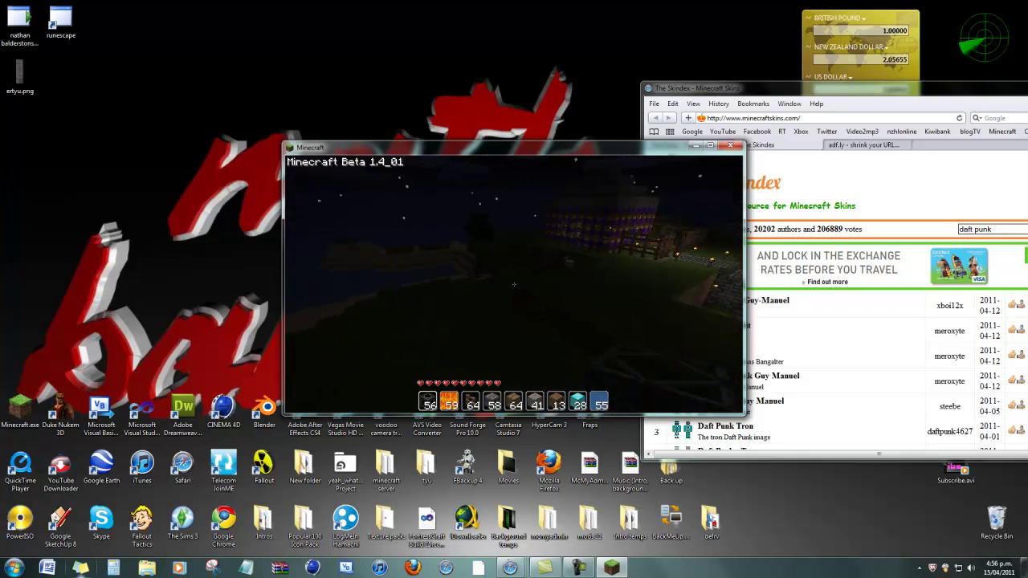
key(w)
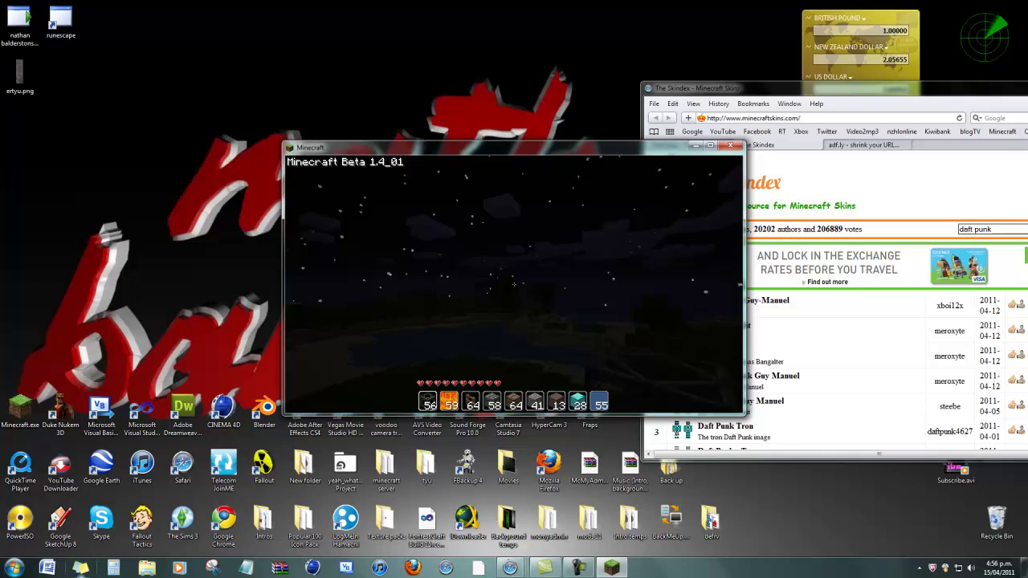
key(e)
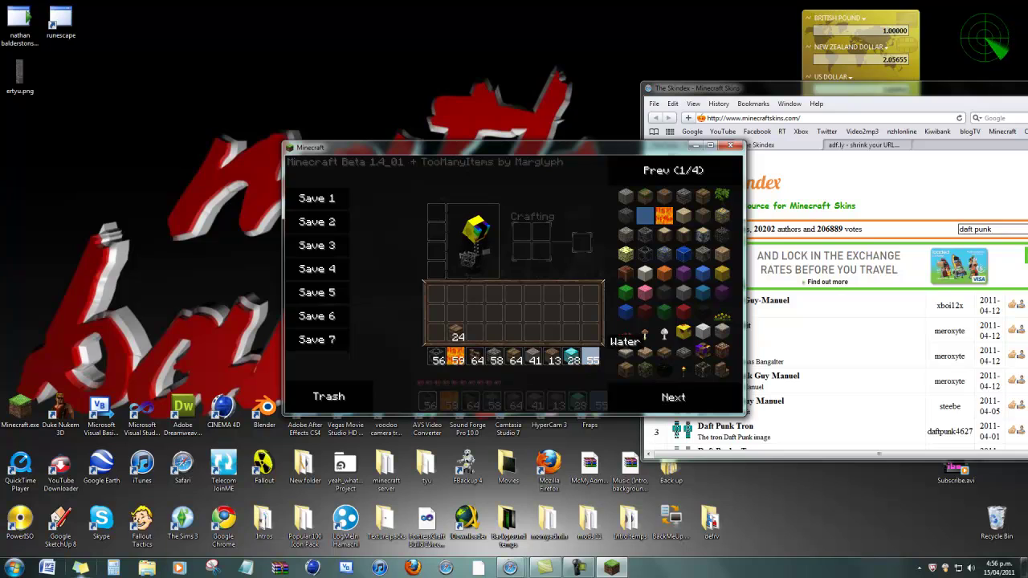
key(e)
- Save and quit the world to the title screen, then close Minecraft
key(Escape)
click(514, 282)
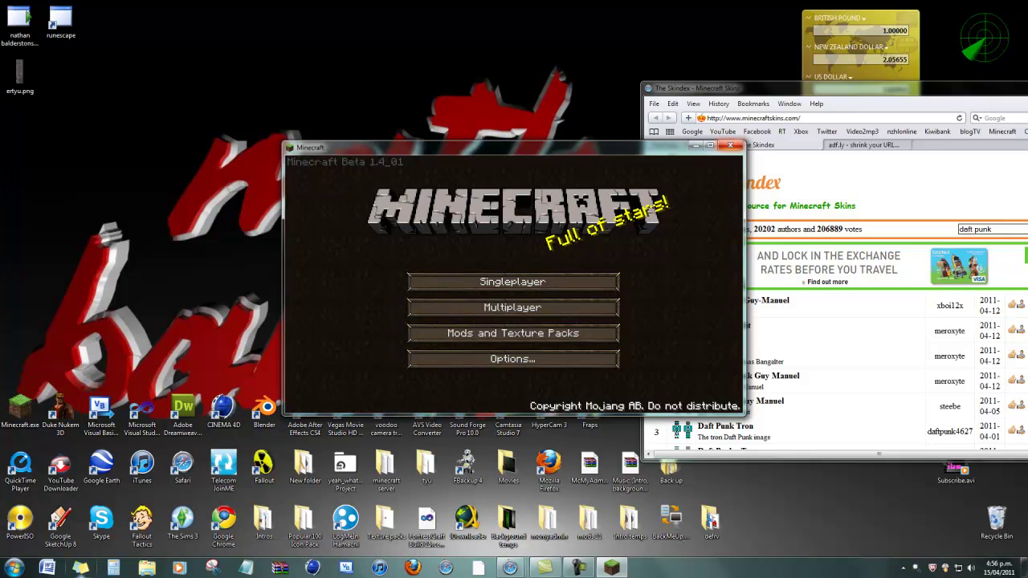
click(730, 146)
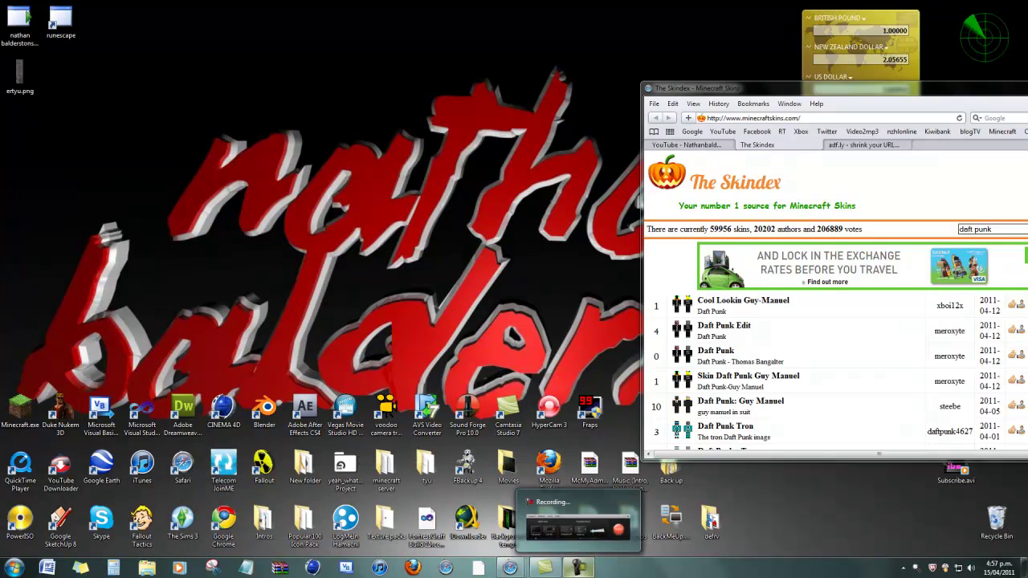
click(578, 567)
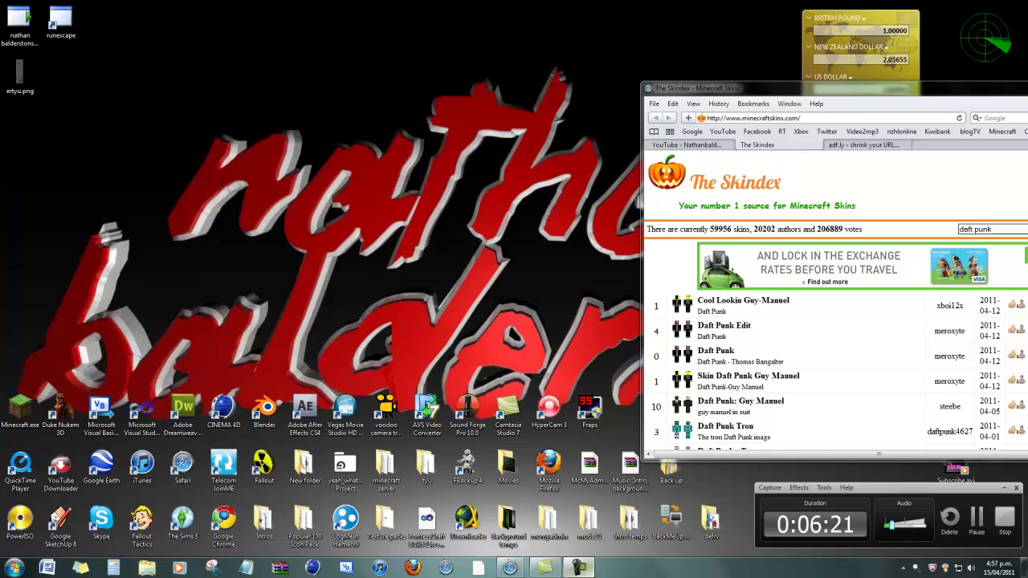